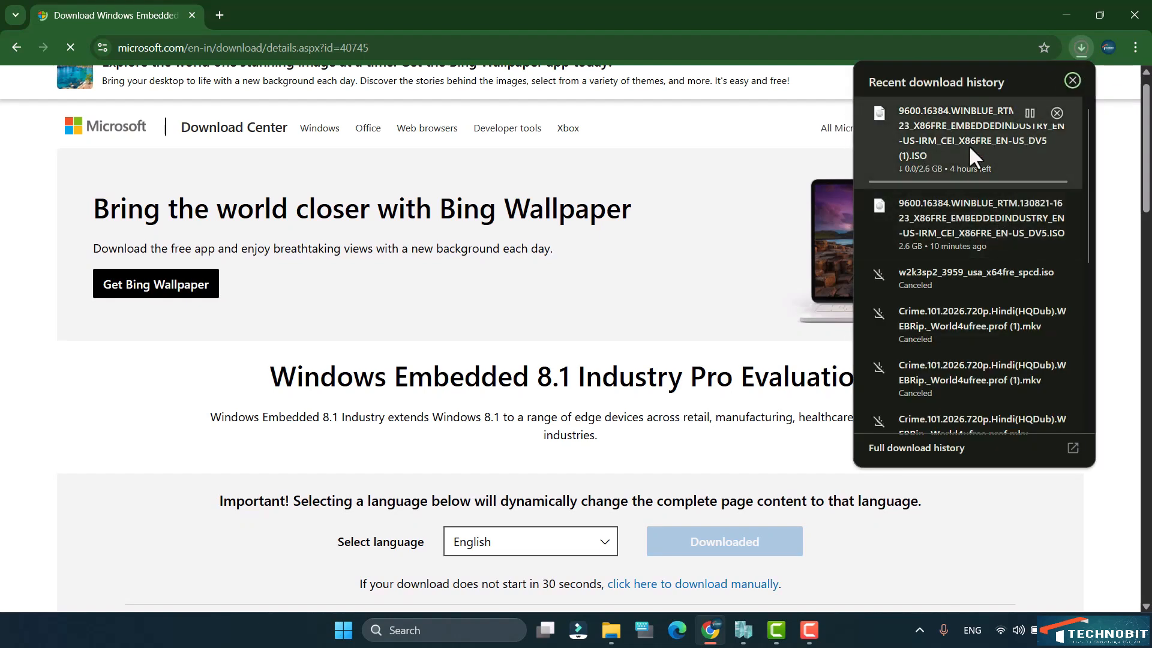
# Cancel the duplicate Windows Embedded 8.1 ISO download and minimize the browser.
pyautogui.click(1030, 113)
pyautogui.click(1057, 113)
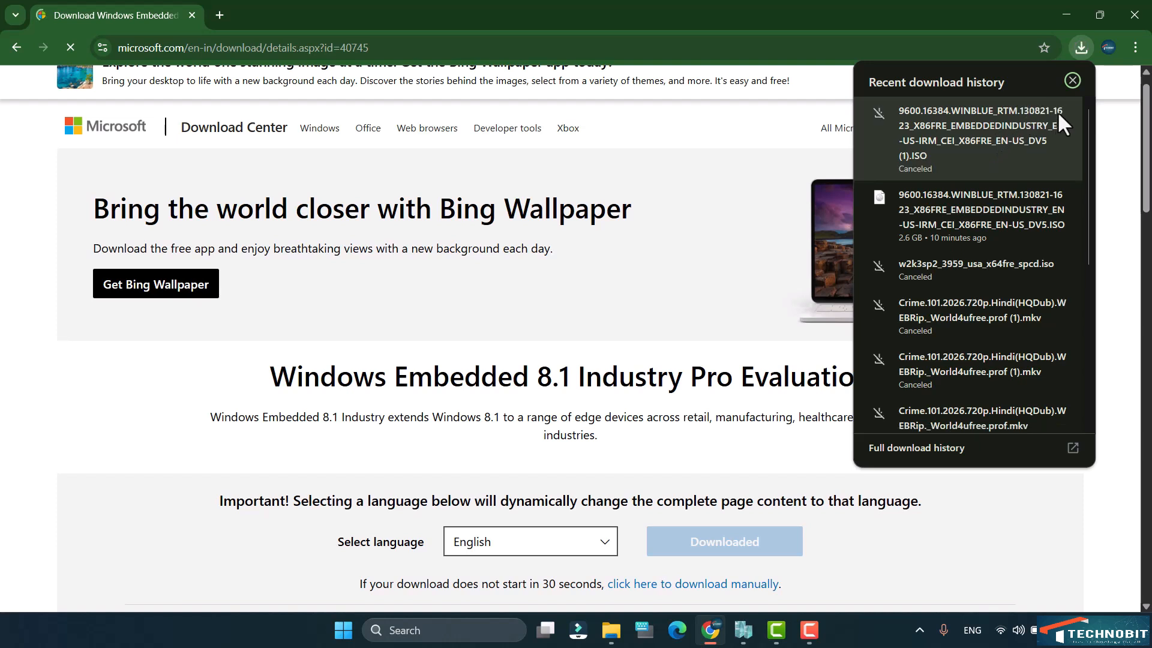
pyautogui.click(1068, 12)
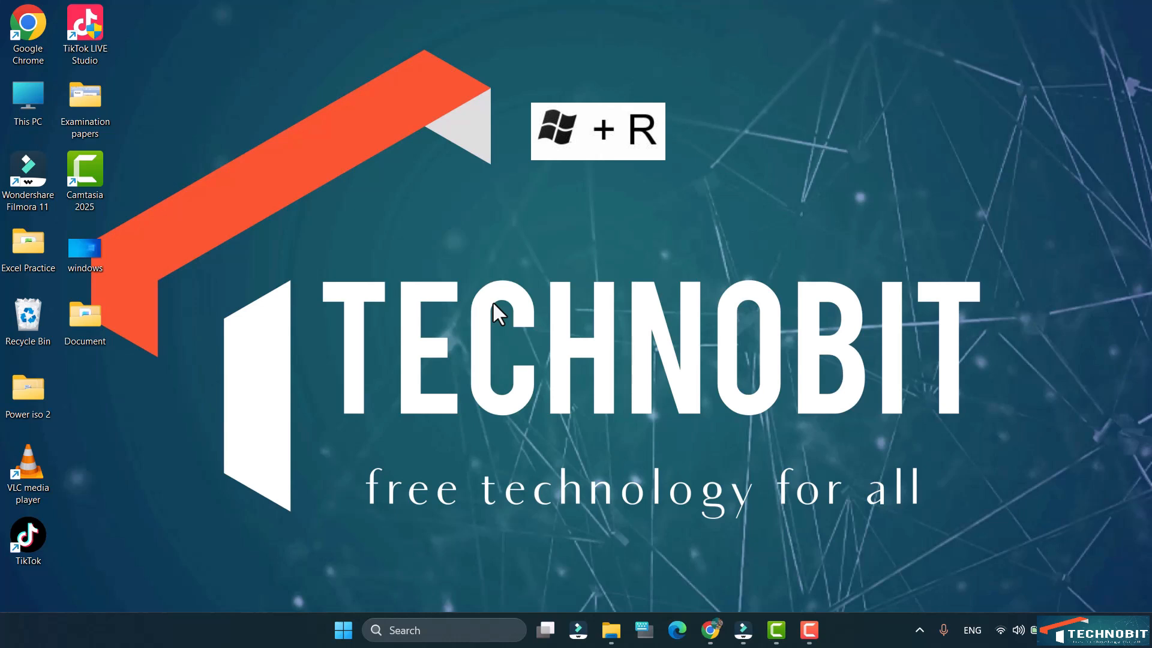
# Open Hyper-V Manager by running virtmgmt.msc.
pyautogui.press('super+r')
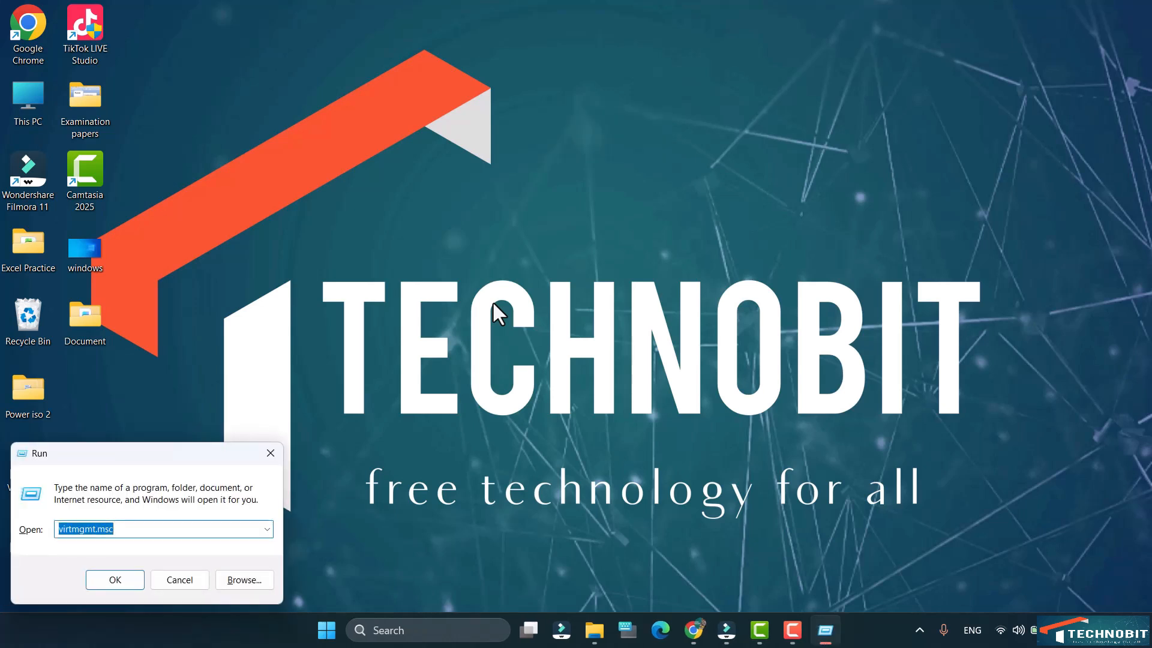
pyautogui.write('virtmgmt.msc')
pyautogui.press('Return')
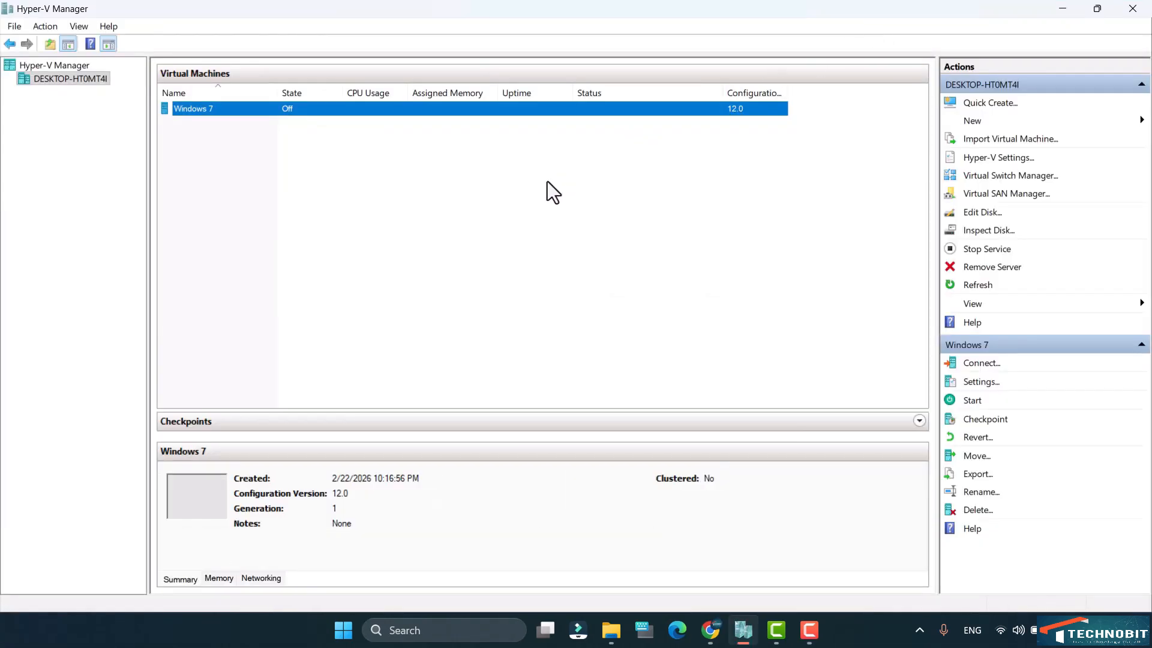
pyautogui.click(551, 193)
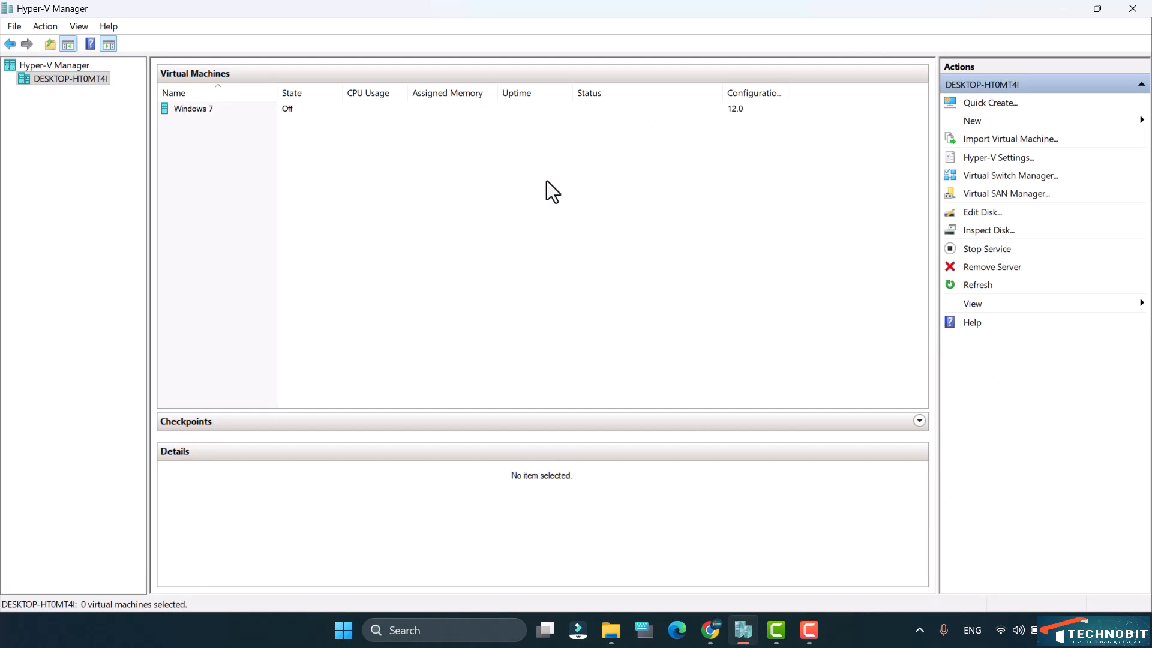
pyautogui.click(988, 122)
pyautogui.click(333, 174)
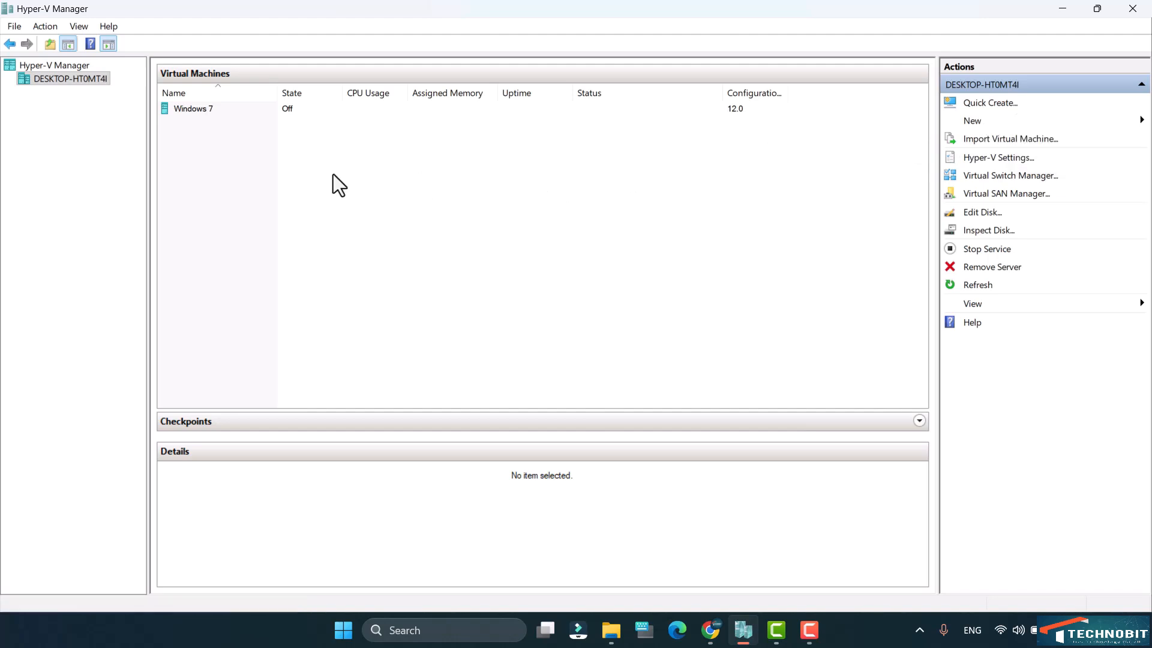
pyautogui.click(192, 111)
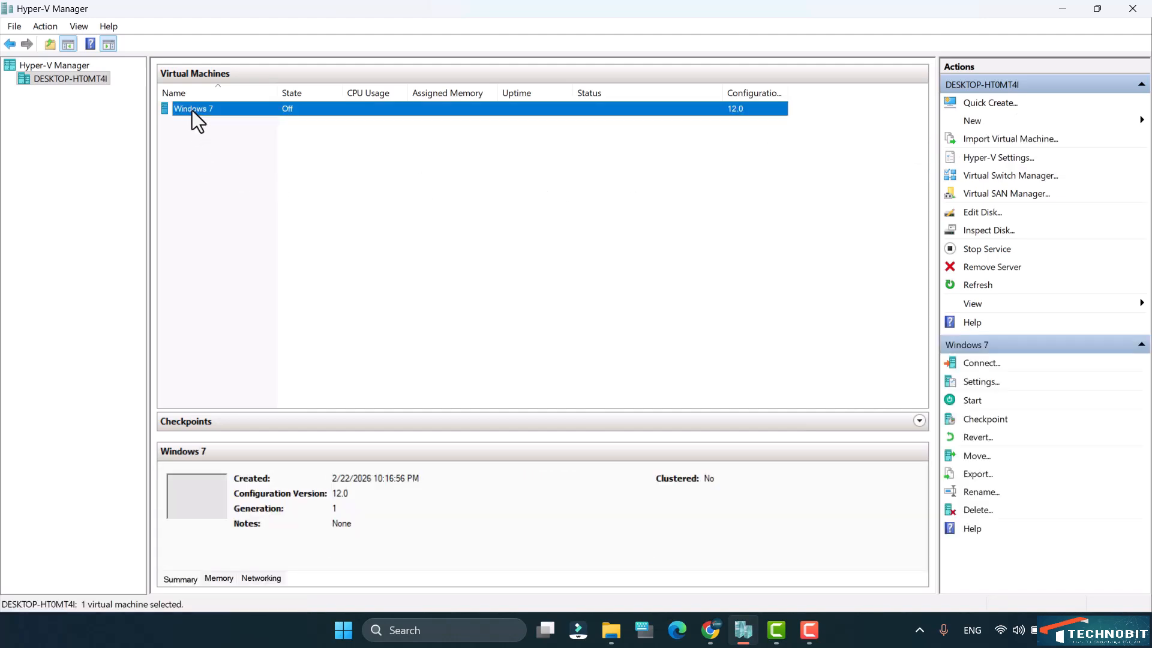
pyautogui.click(596, 174)
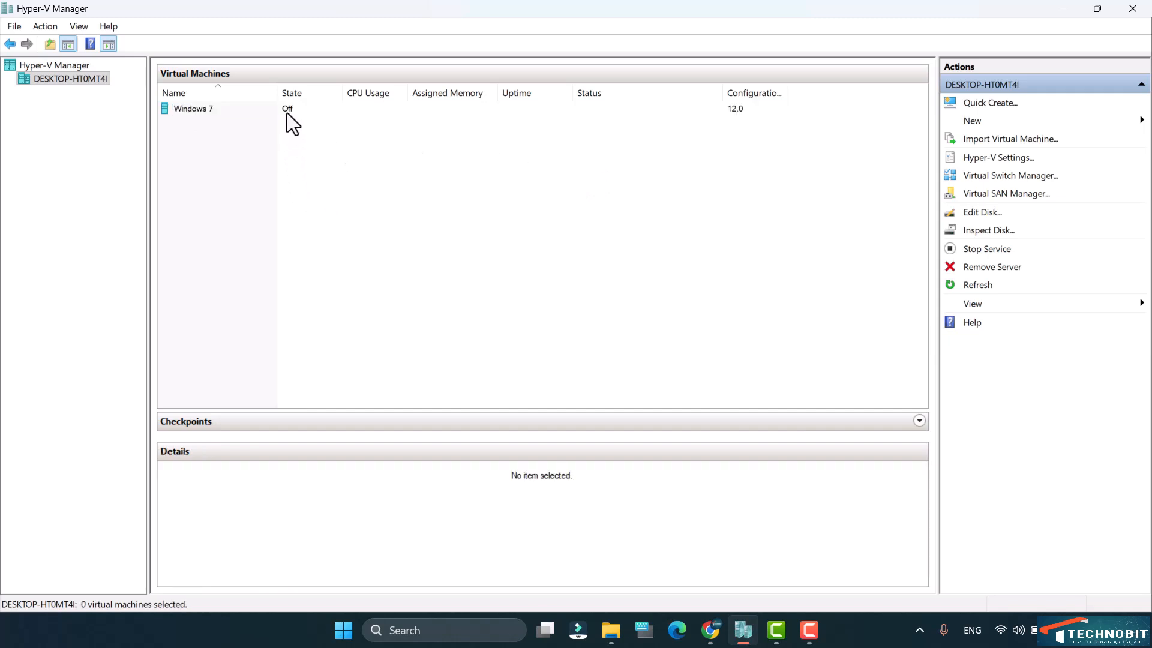
# Begin a new virtual machine named Windows 8 and enable storing it in a different location, keeping D:\Hyper-V\.
pyautogui.click(1024, 122)
pyautogui.click(1063, 123)
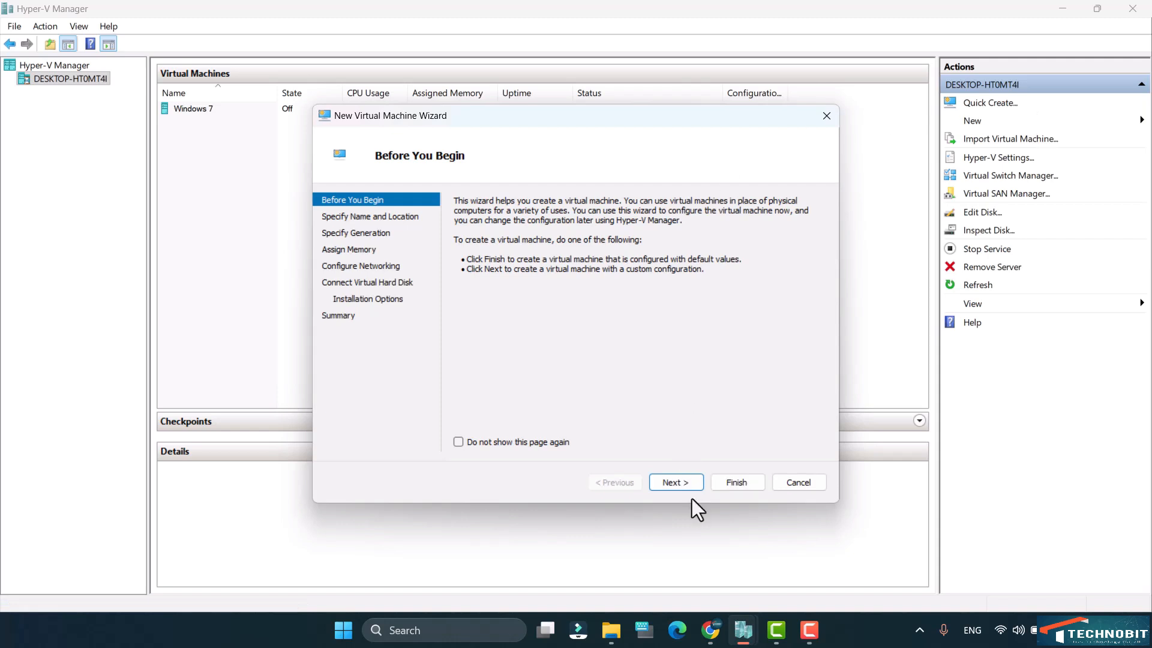
pyautogui.click(680, 485)
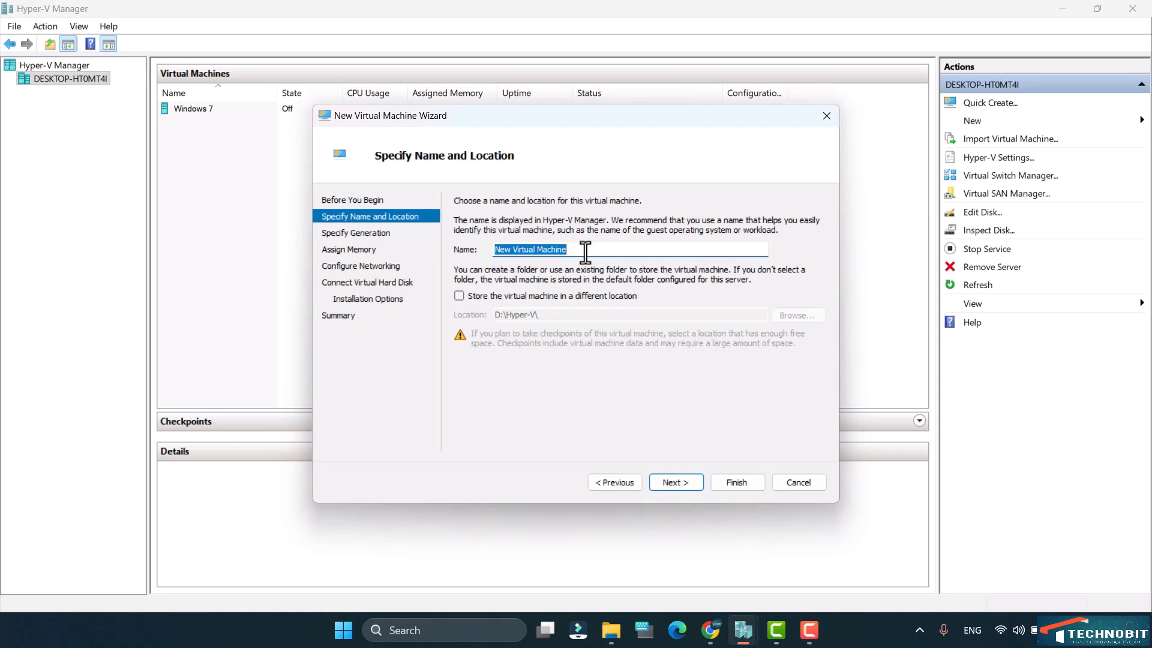
pyautogui.write('Windows')
pyautogui.press('BackSpace')
pyautogui.press('BackSpace')
pyautogui.press('BackSpace')
pyautogui.press('BackSpace')
pyautogui.press('BackSpace')
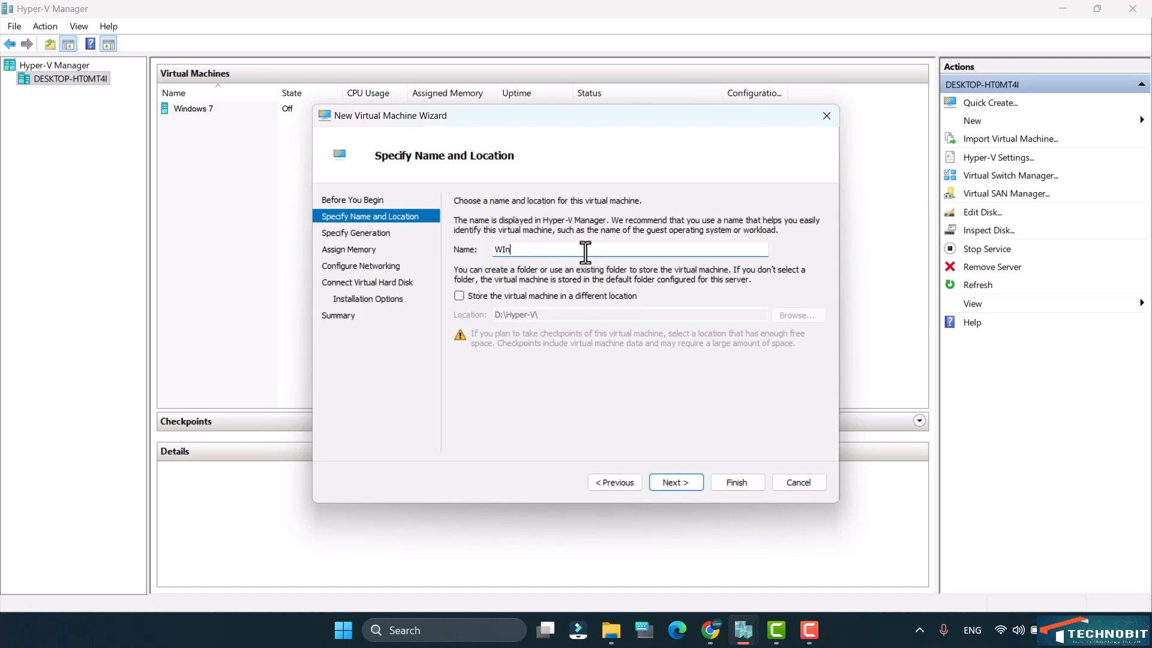
pyautogui.write('ndows 8')
pyautogui.click(473, 299)
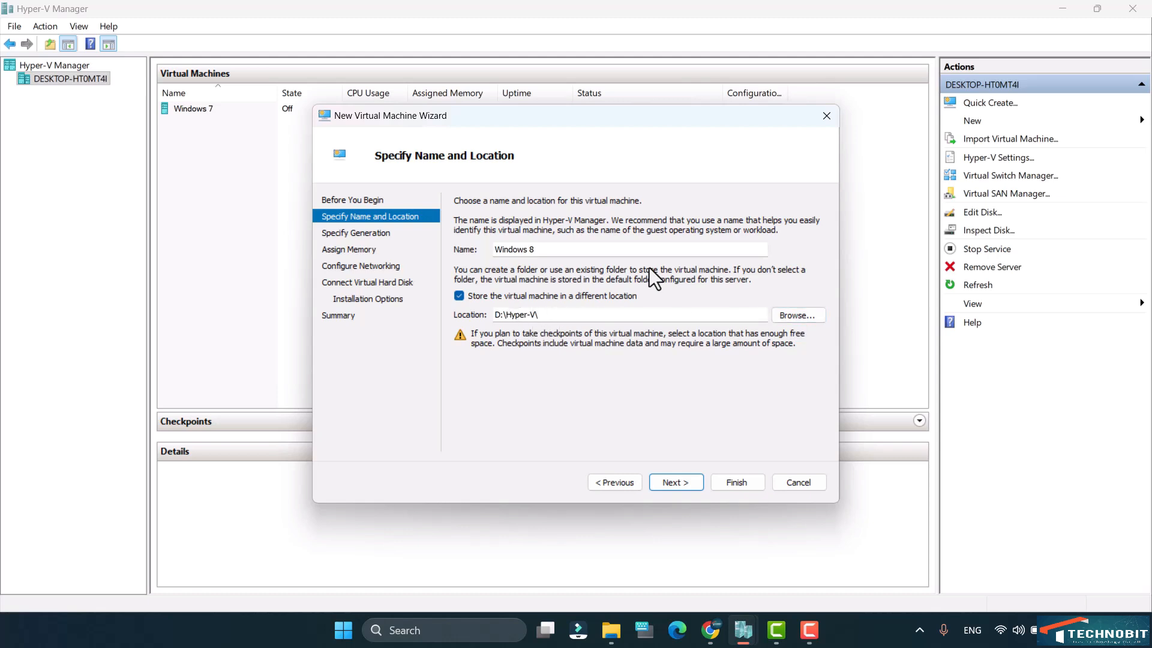
pyautogui.click(678, 484)
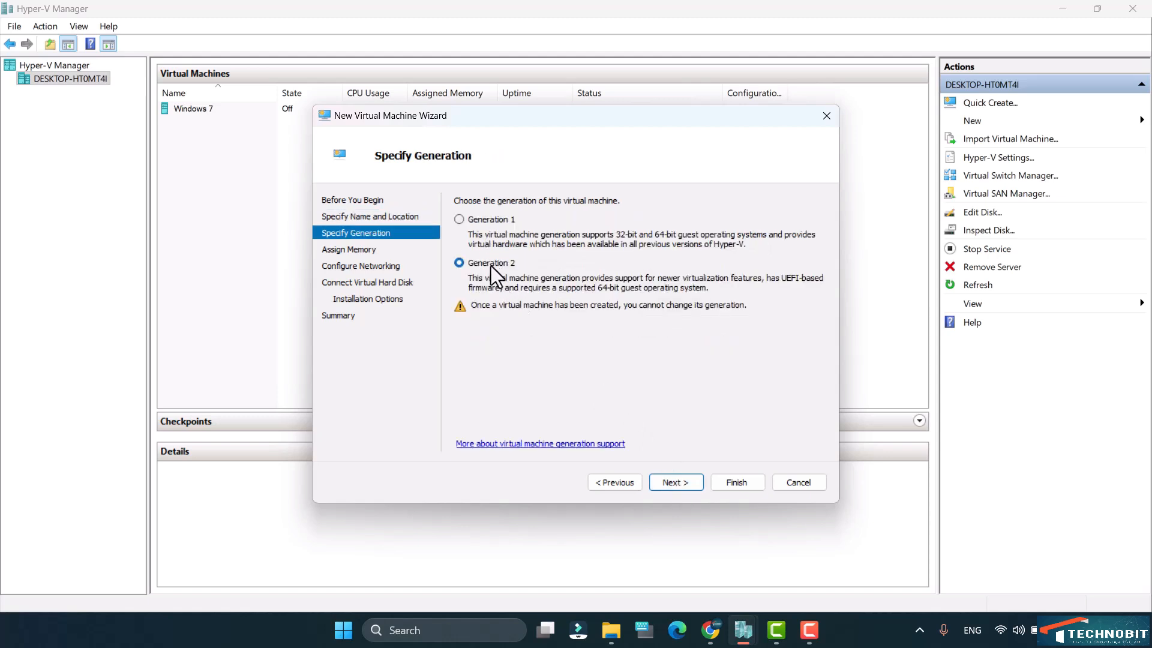
# Choose Generation 1 for the virtual machine and accept 4096 MB of startup memory with Dynamic Memory.
pyautogui.click(457, 221)
pyautogui.click(674, 489)
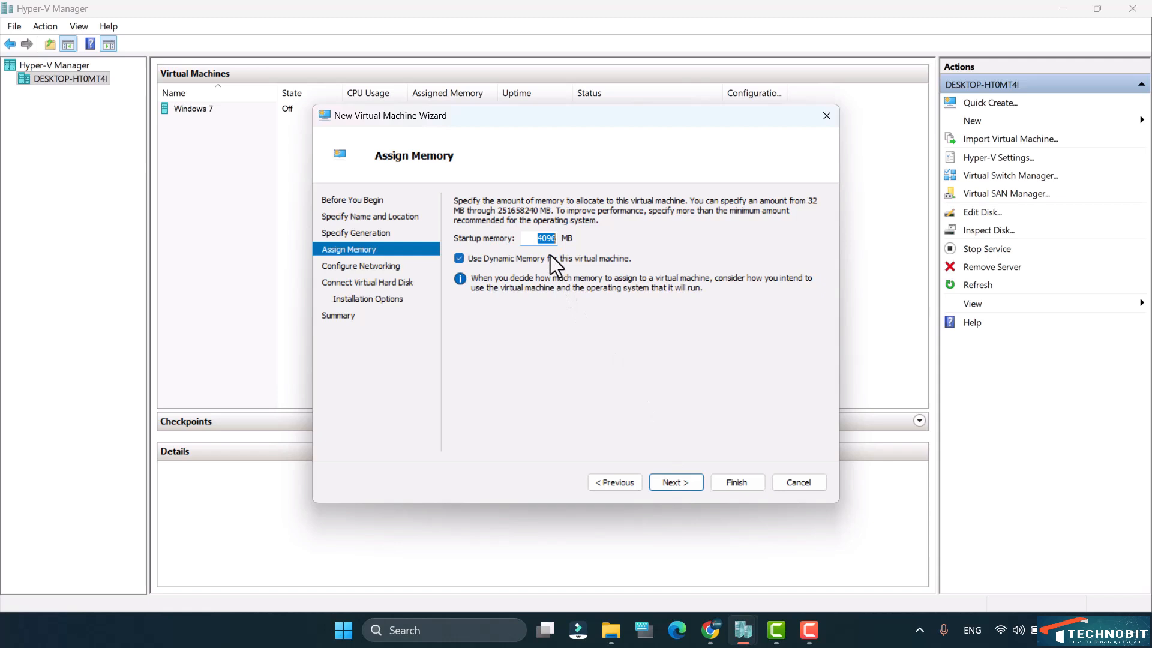
pyautogui.click(537, 238)
pyautogui.doubleClick(538, 239)
pyautogui.click(543, 239)
pyautogui.click(680, 484)
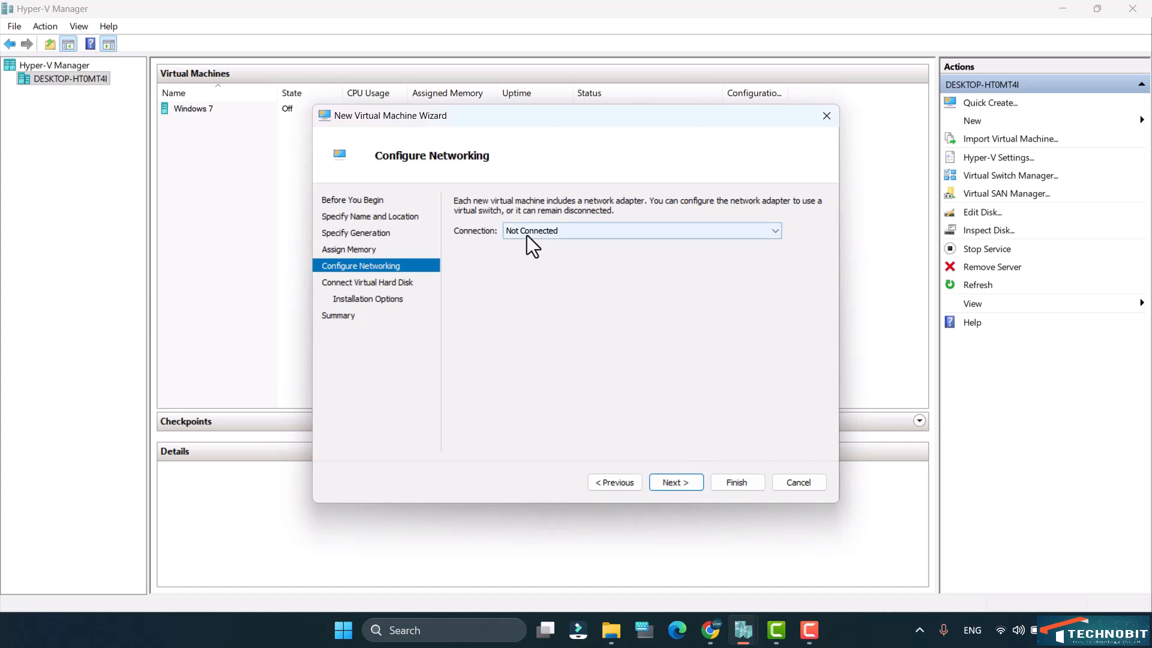
# Connect the virtual machine's network adapter to Default Switch.
pyautogui.click(542, 229)
pyautogui.click(545, 254)
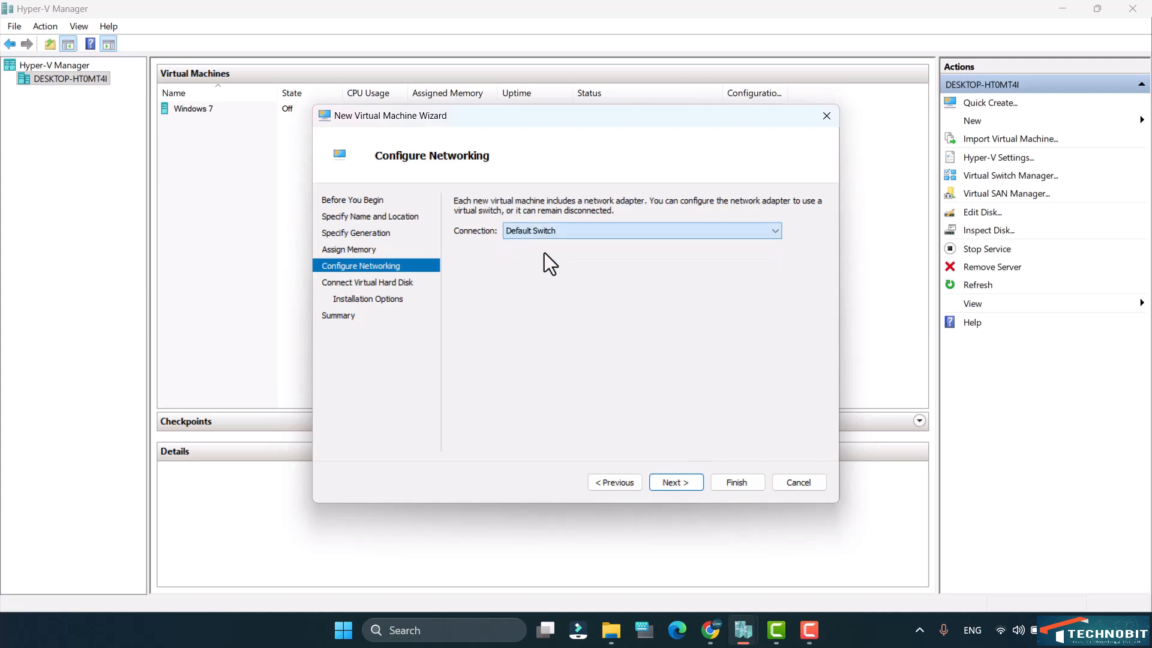
pyautogui.click(681, 482)
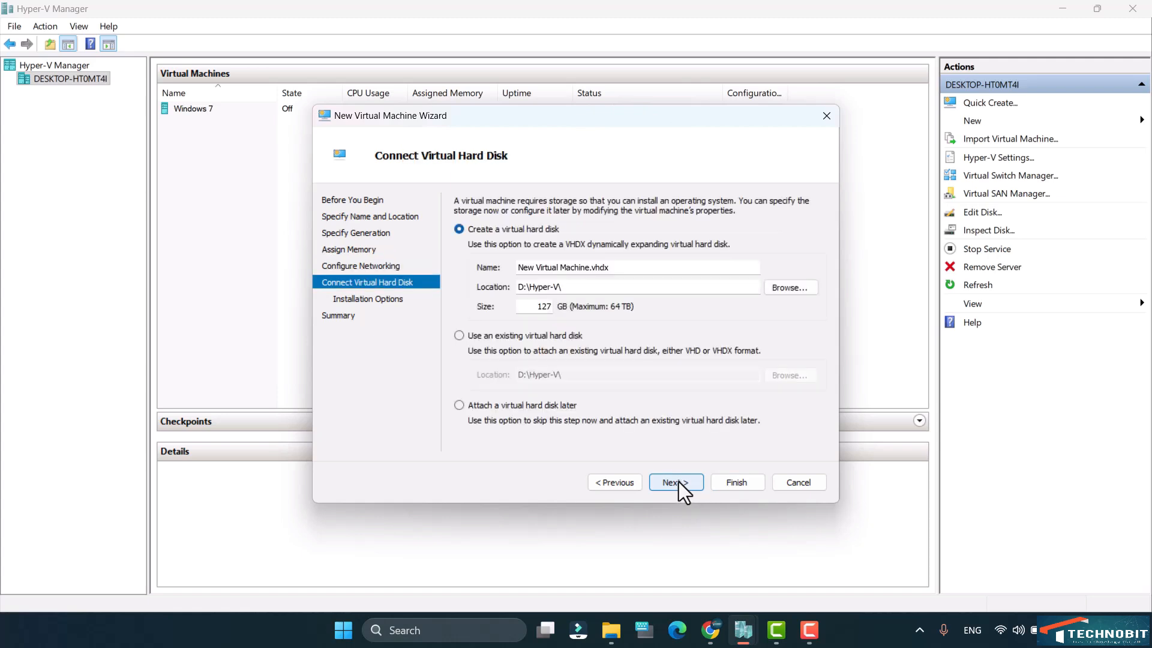
# Create a virtual hard disk for the machine with a size of 40 GB.
pyautogui.click(536, 307)
pyautogui.moveTo(536, 306); pyautogui.dragTo(551, 307)
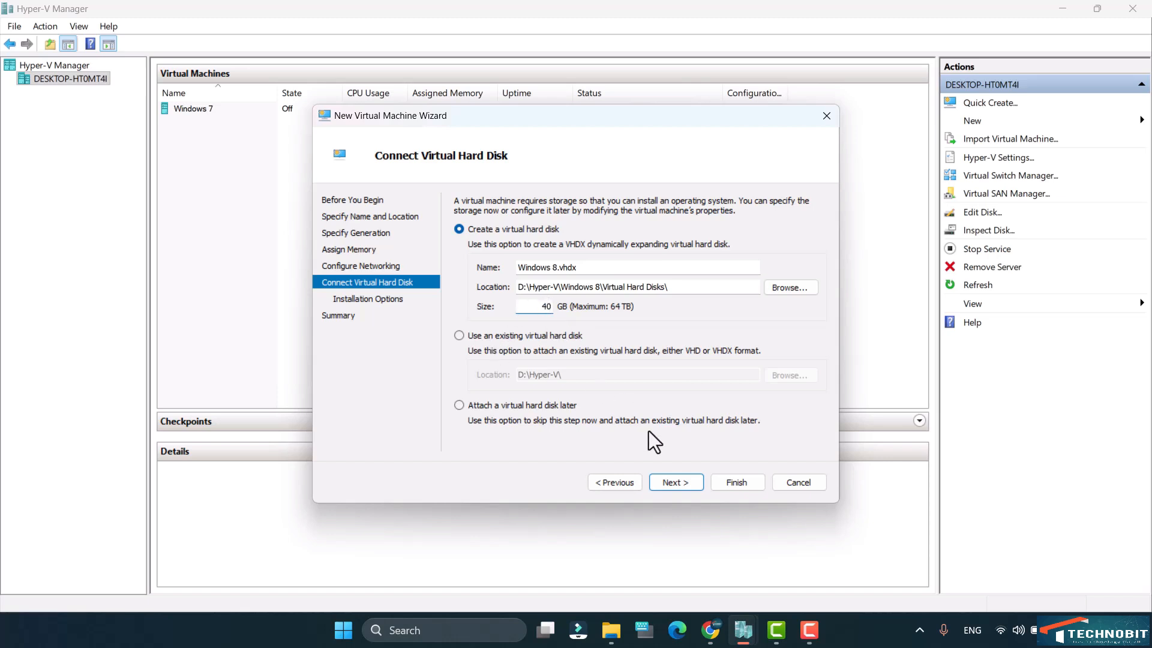
pyautogui.click(675, 481)
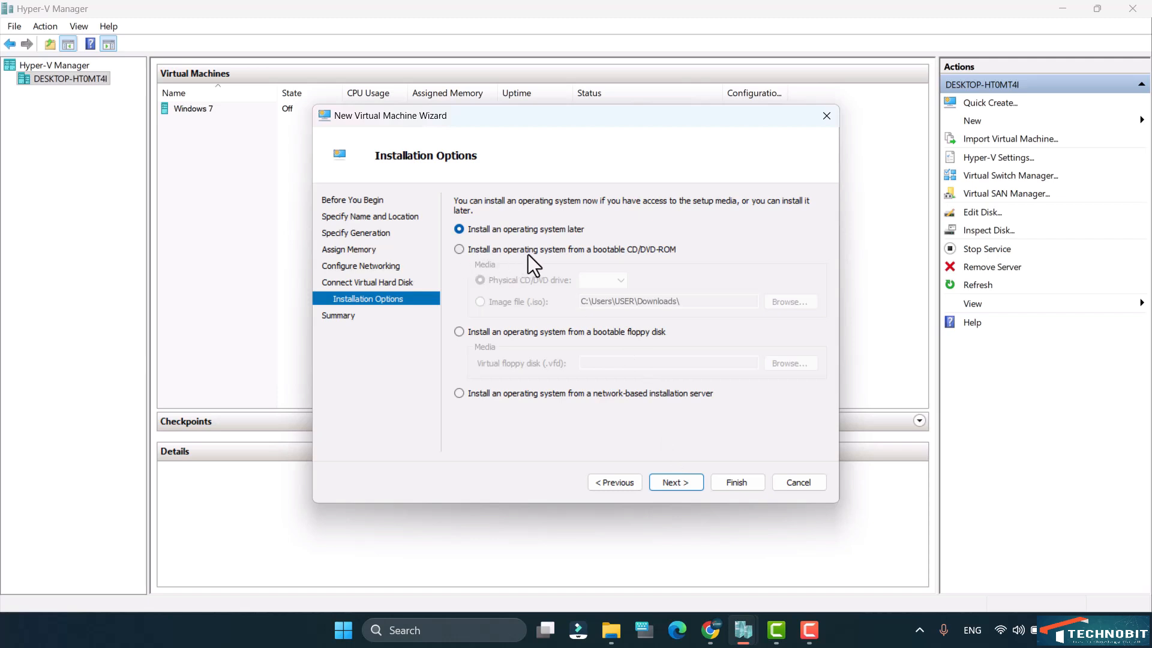
# Set the operating system to install from the 9600.16384.WINBLUE_RTM ISO image in Downloads and finish creating the virtual machine.
pyautogui.click(475, 250)
pyautogui.click(495, 303)
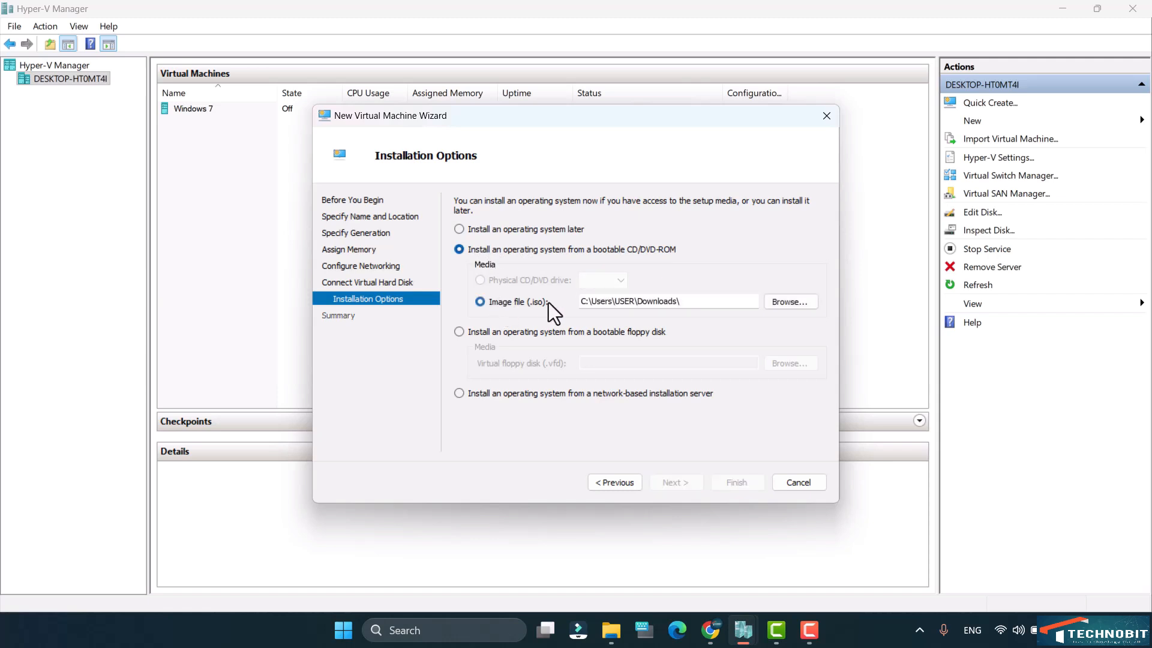
pyautogui.click(777, 305)
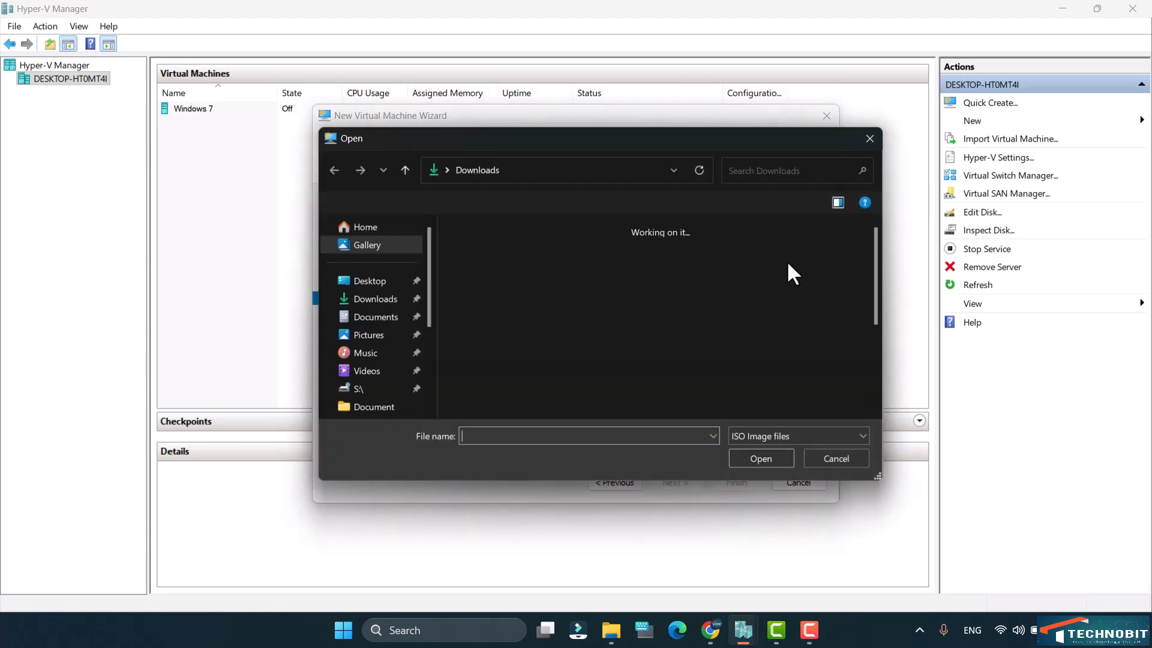
pyautogui.click(509, 289)
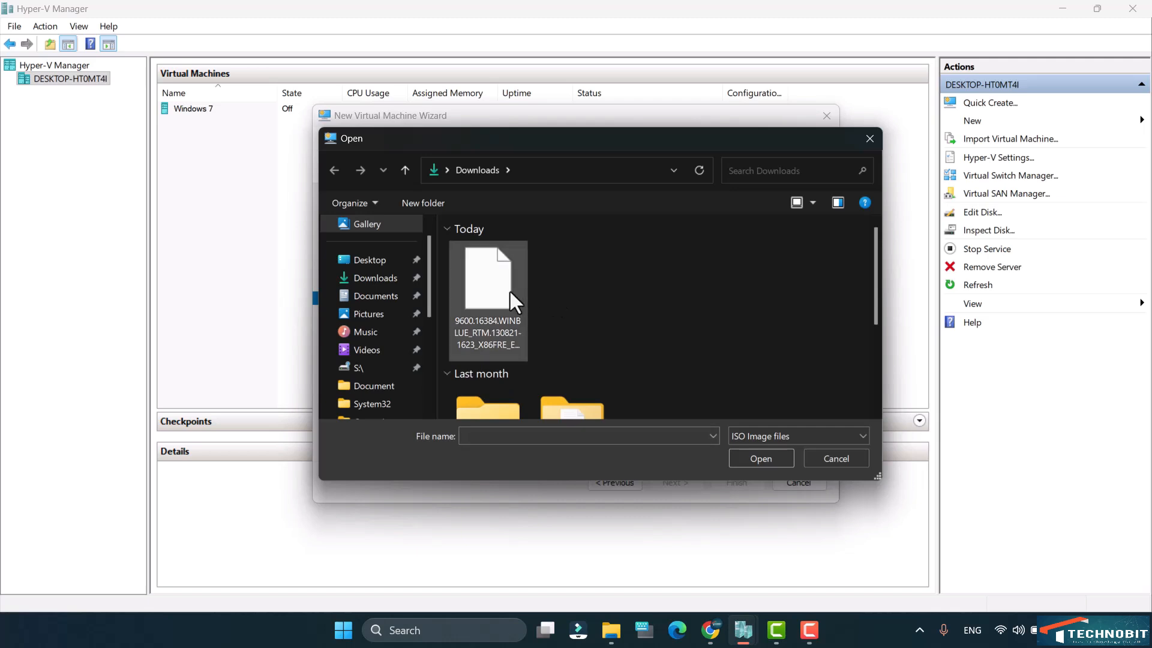
pyautogui.click(761, 457)
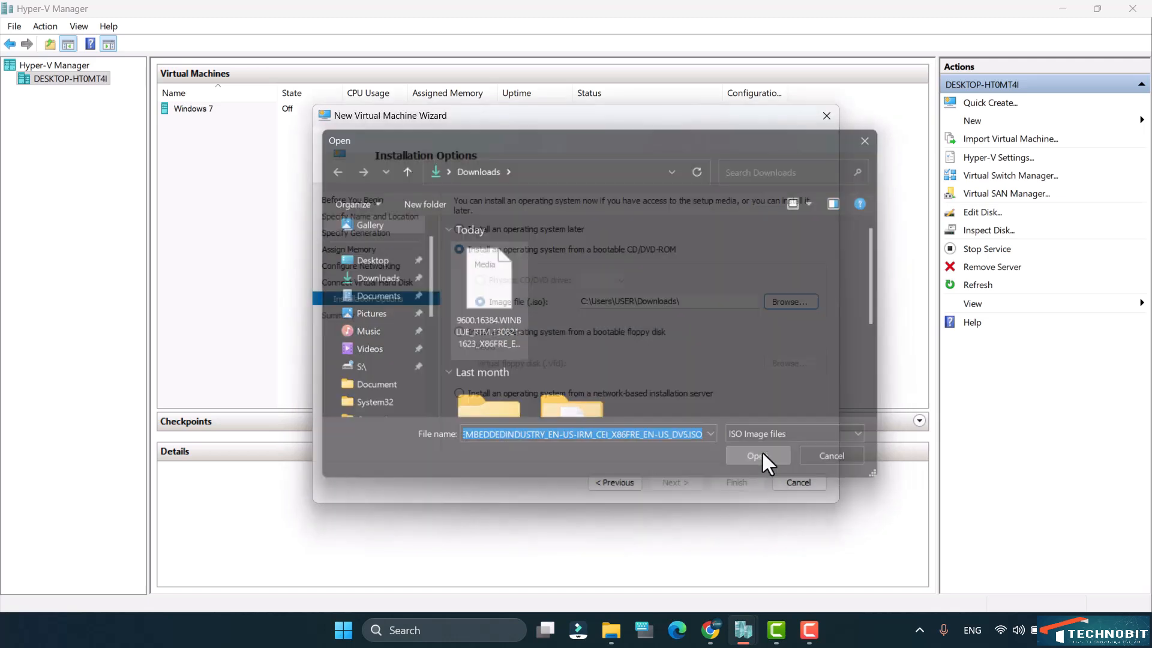
pyautogui.click(678, 483)
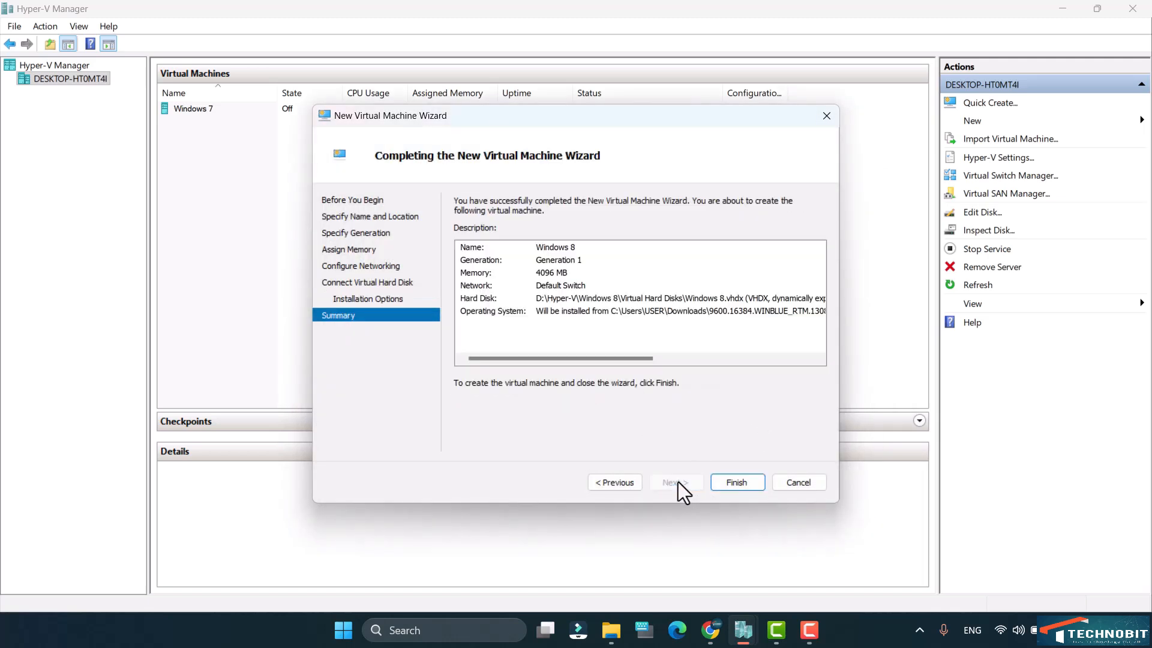
pyautogui.click(737, 482)
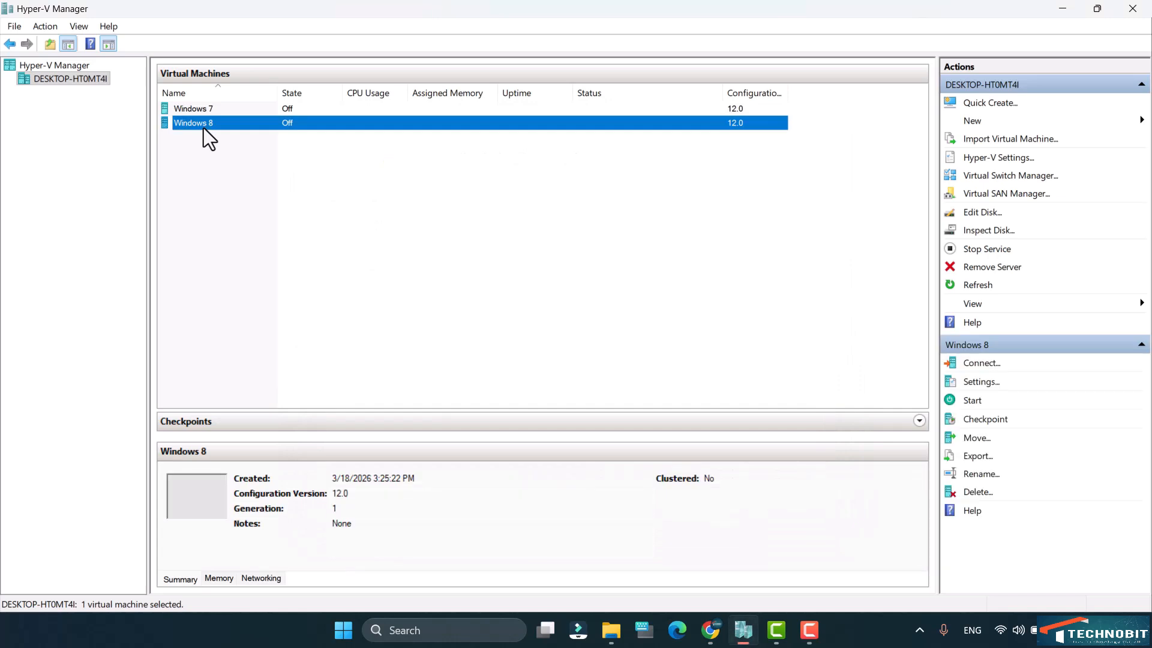
# Start the Windows 8 virtual machine and open its connection in a normal-sized window.
pyautogui.click(271, 155)
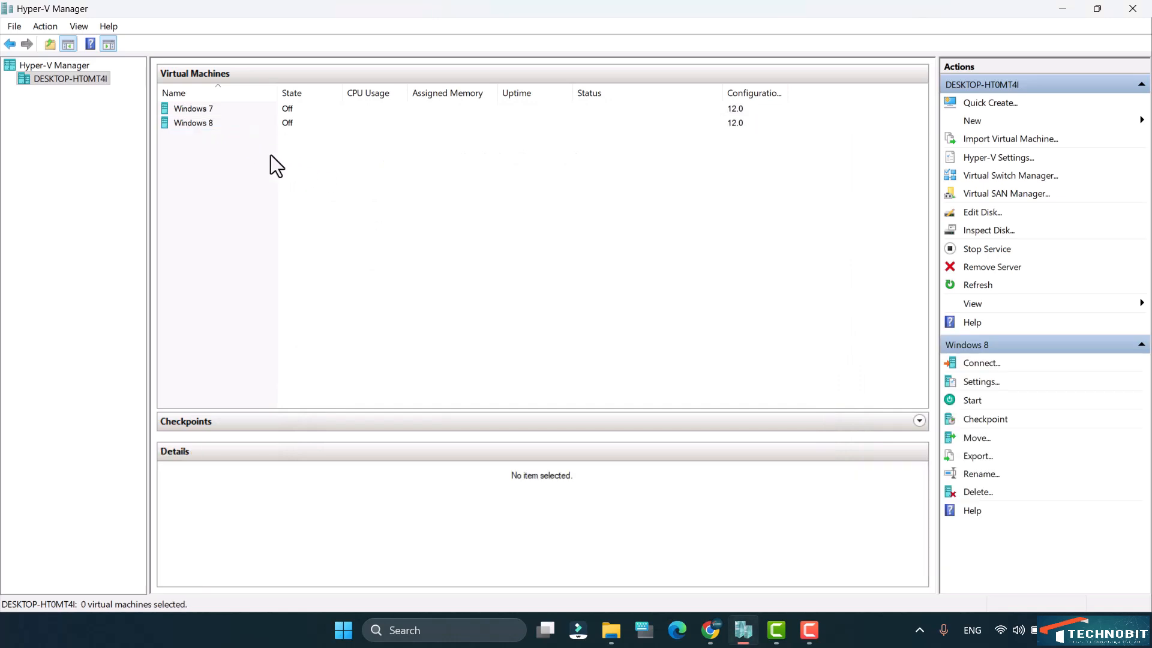
pyautogui.rightClick(246, 125)
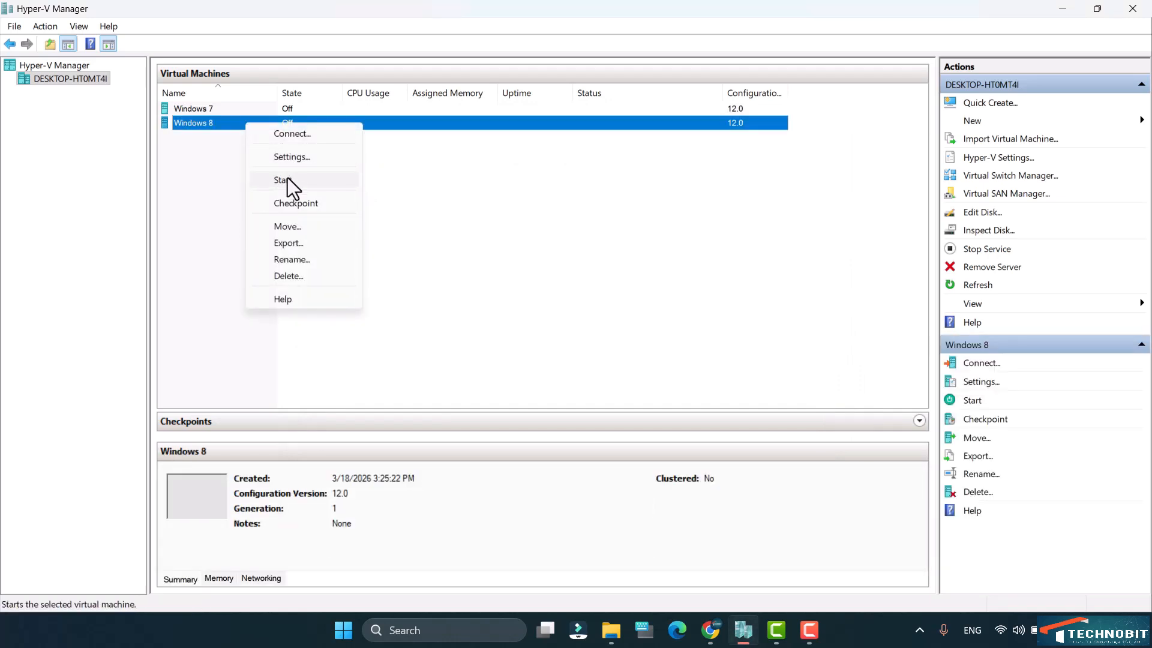
pyautogui.click(294, 203)
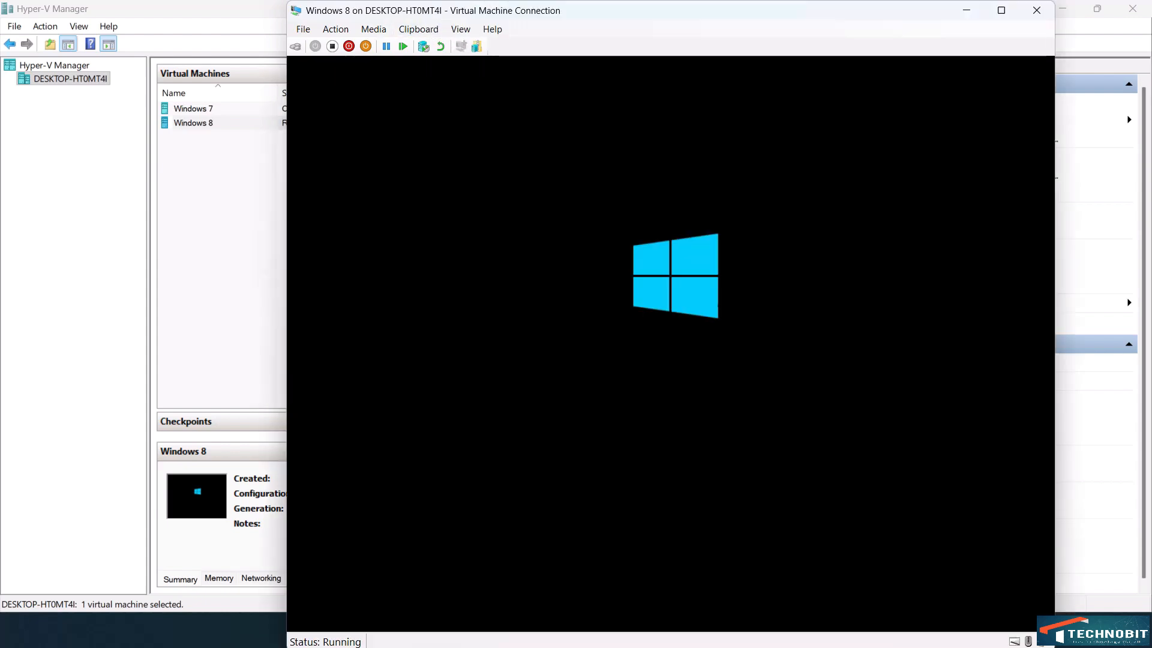
pyautogui.click(1001, 12)
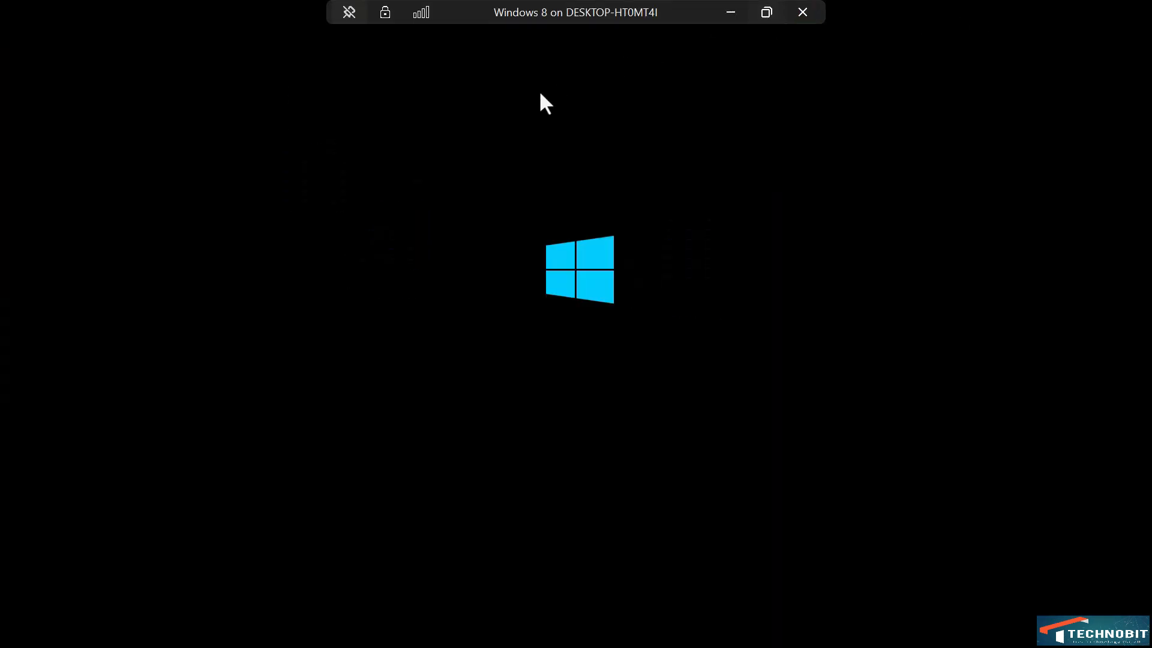
pyautogui.click(767, 12)
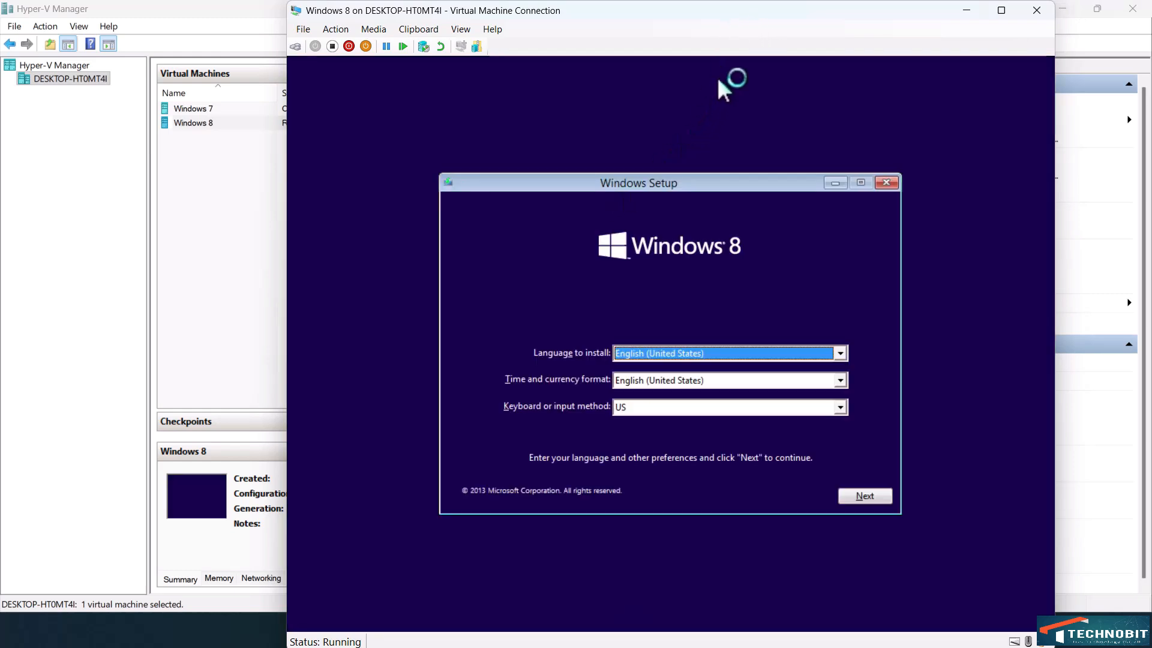
# Begin Windows Setup with the default language and keyboard settings and paste the product key.
pyautogui.click(868, 503)
pyautogui.click(694, 353)
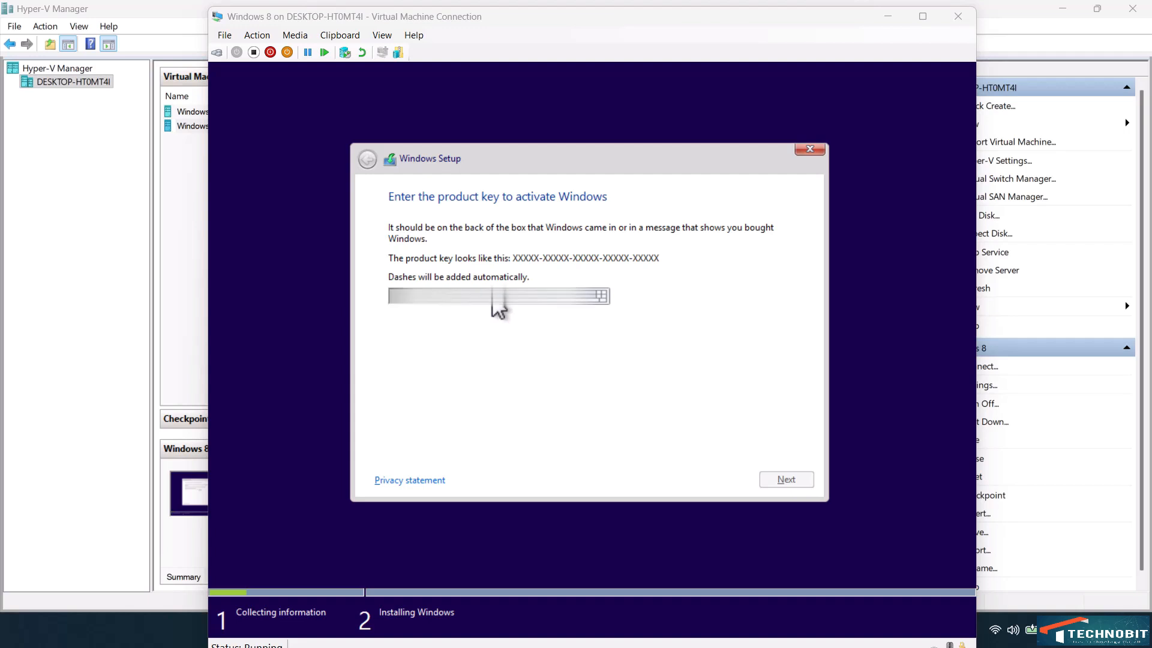
pyautogui.rightClick(493, 304)
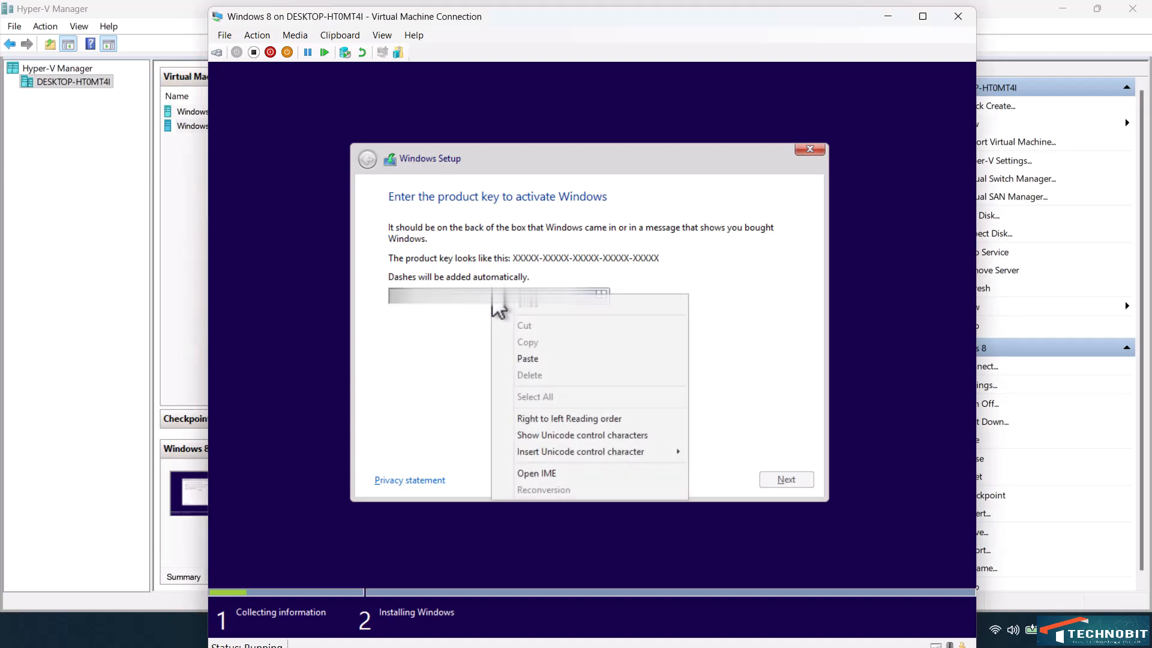
pyautogui.click(550, 358)
pyautogui.click(780, 477)
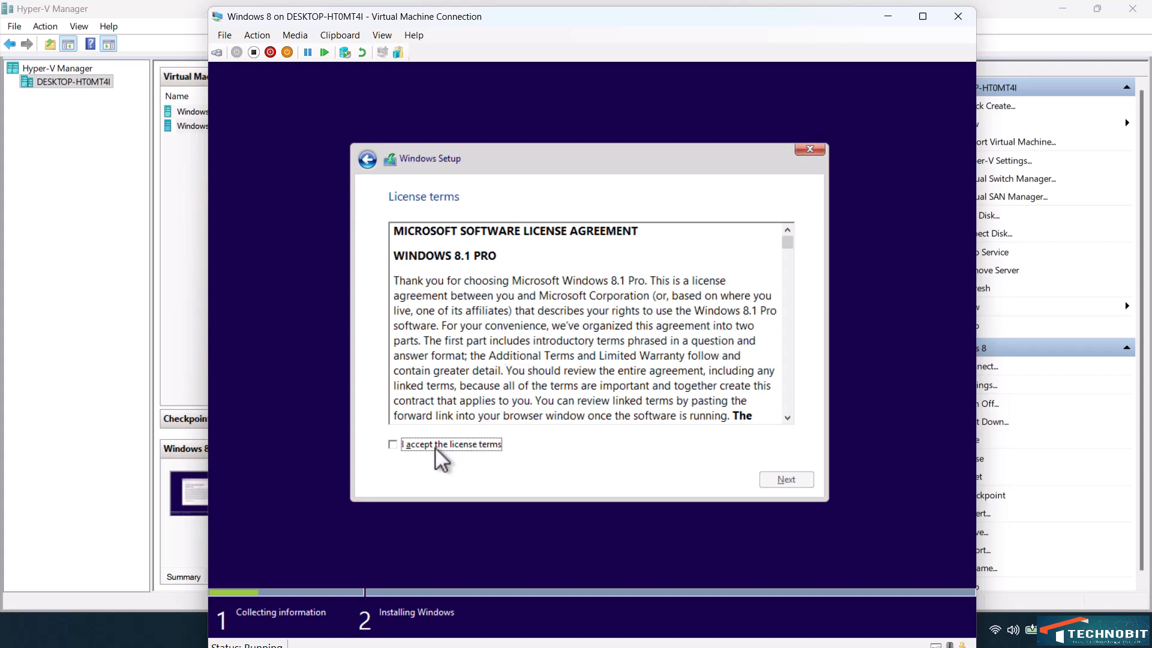
# Accept the license terms and choose the Custom installation type (install Windows only).
pyautogui.click(393, 445)
pyautogui.click(780, 480)
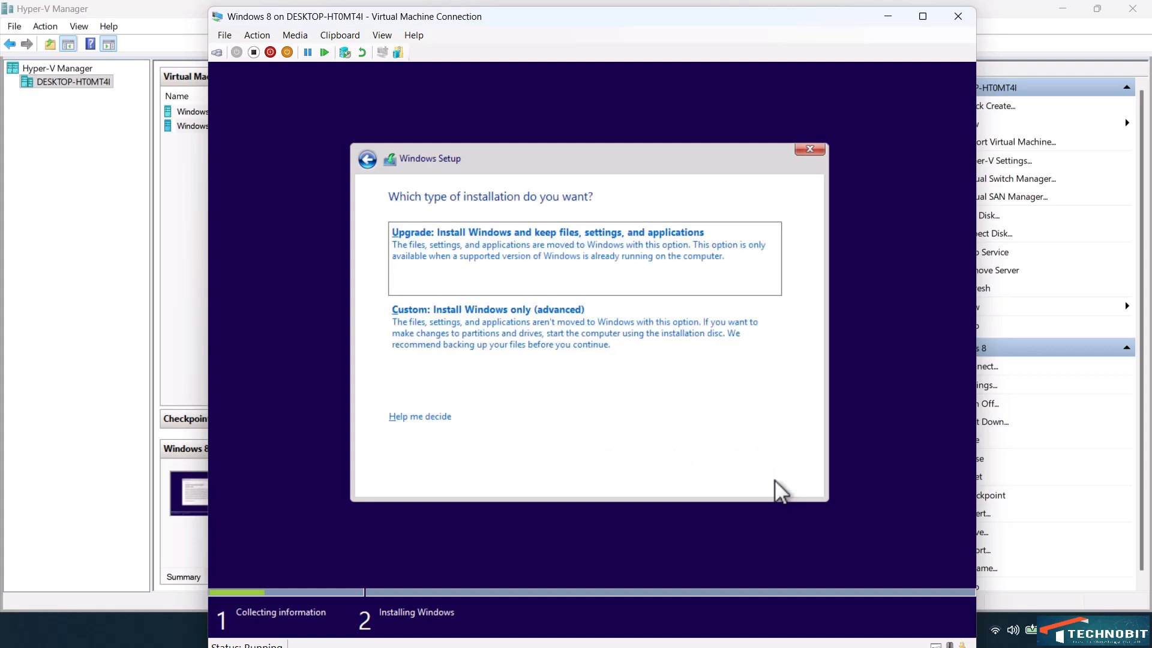
pyautogui.click(504, 341)
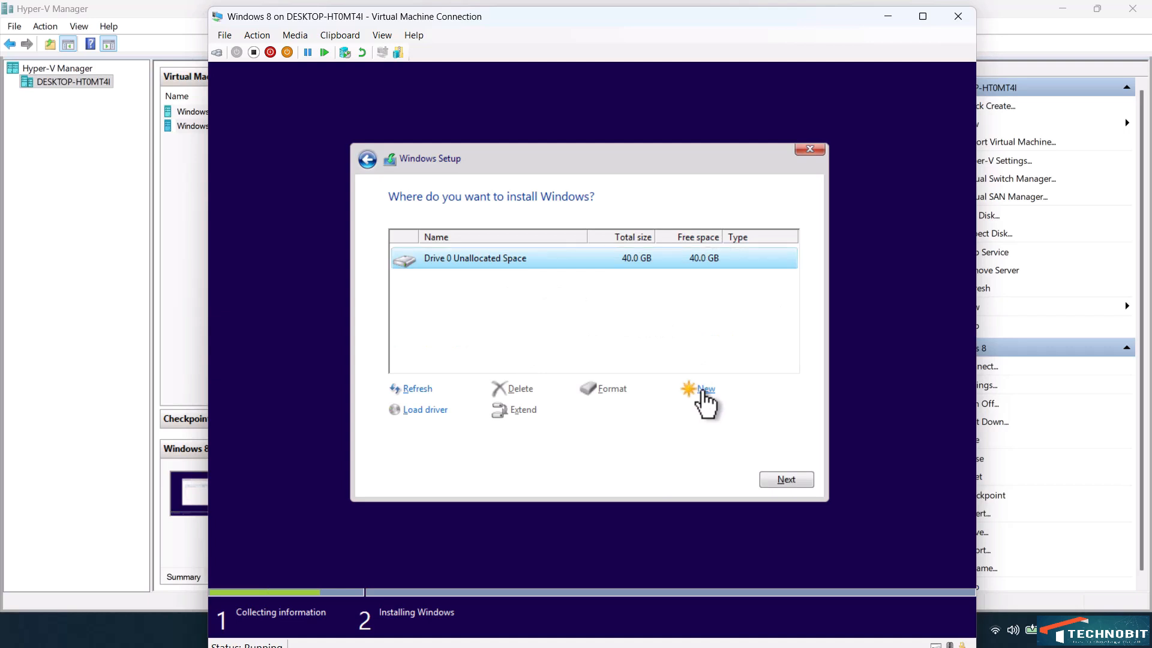
# Create a 40960 MB partition in Drive 0's unallocated space and start installing Windows on Drive 0 Partition 2.
pyautogui.click(705, 390)
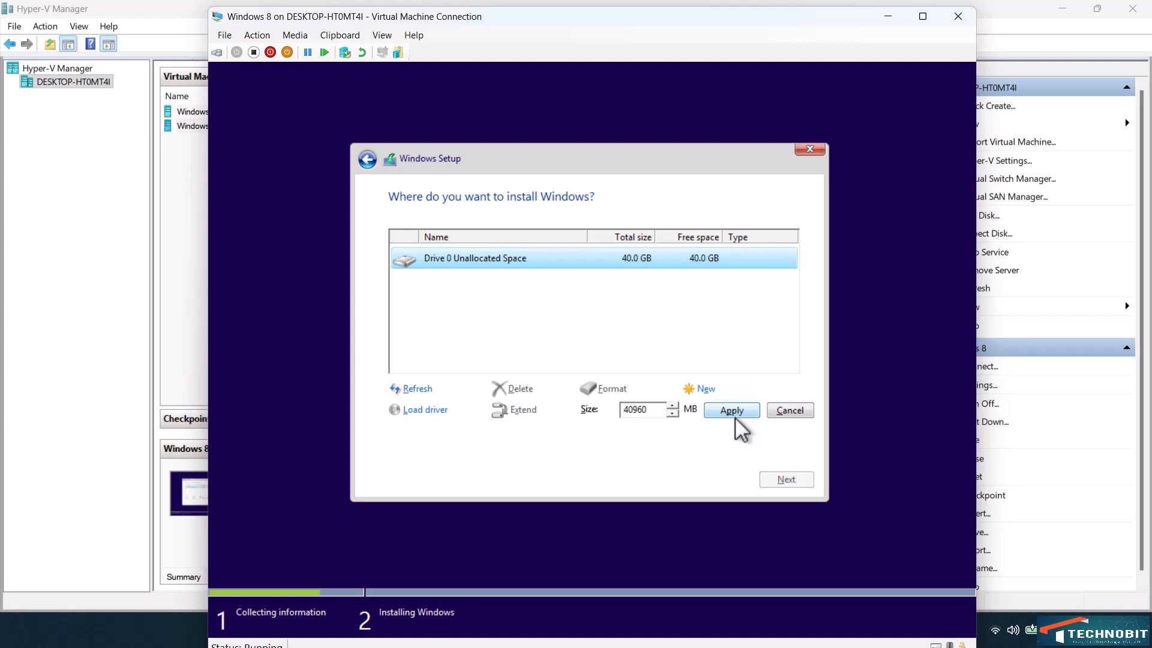
pyautogui.click(734, 414)
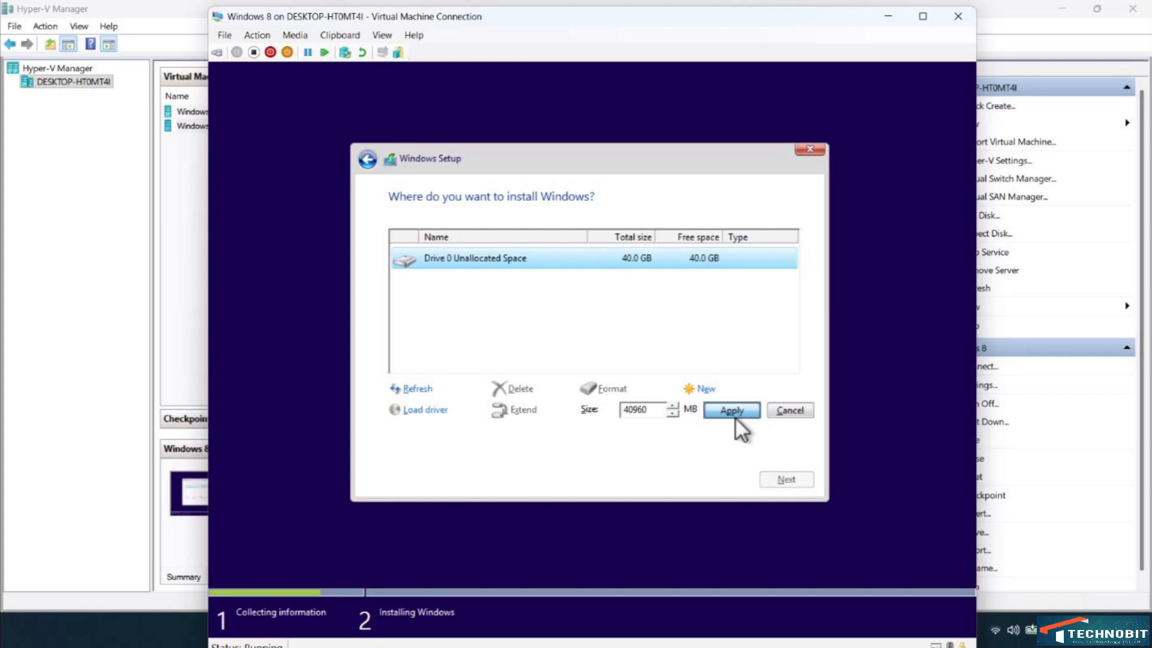
pyautogui.click(736, 417)
pyautogui.click(690, 411)
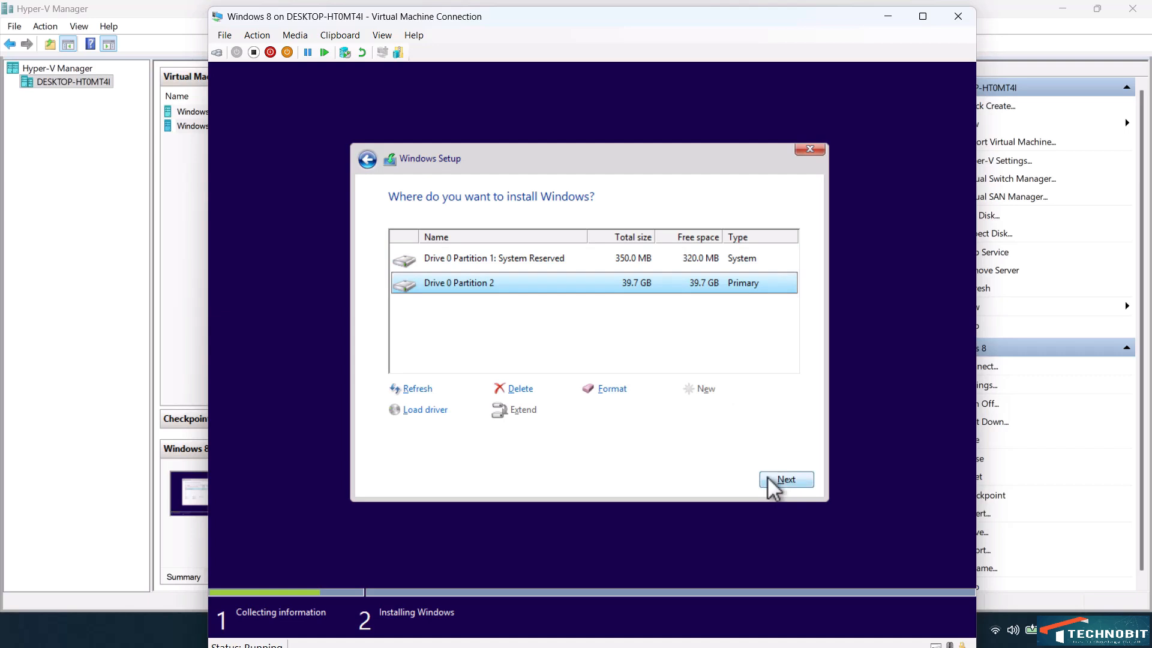
pyautogui.click(780, 480)
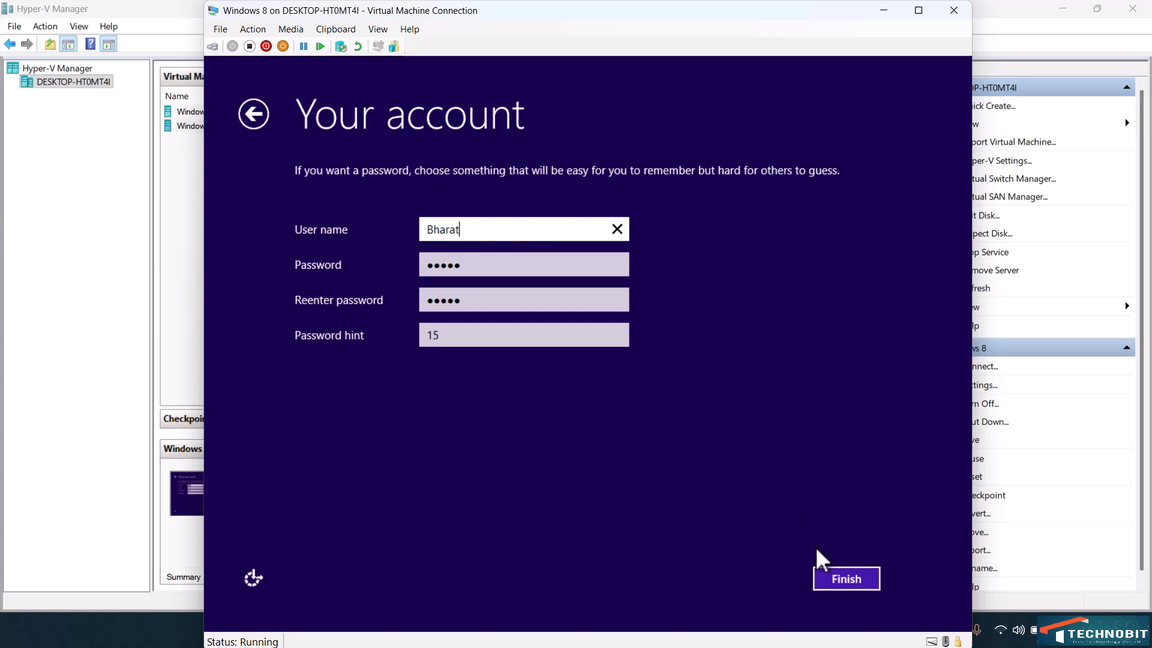
# Finish creating the local user account and sign in to Windows with the account password.
pyautogui.click(843, 588)
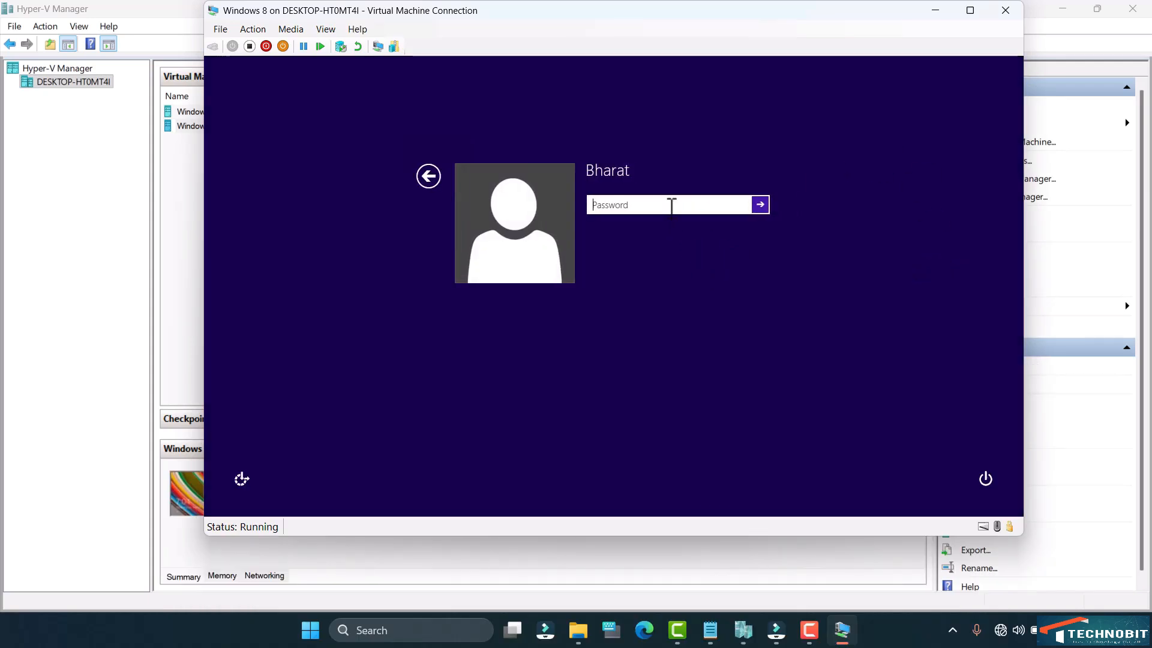
pyautogui.write('••••')
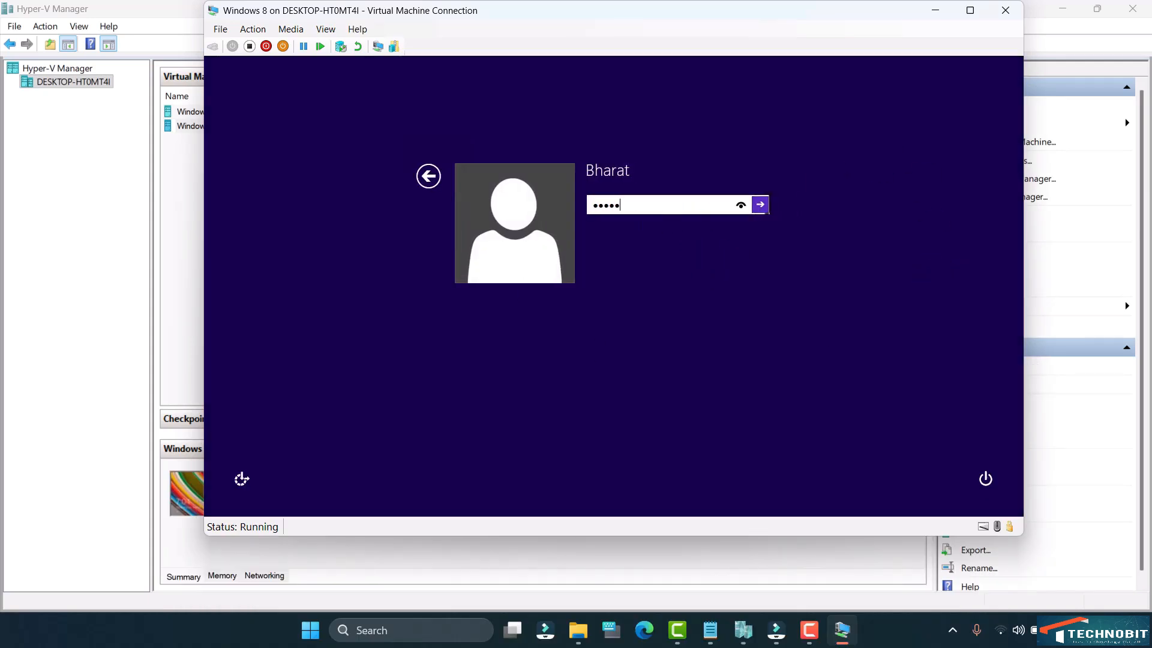
pyautogui.click(767, 202)
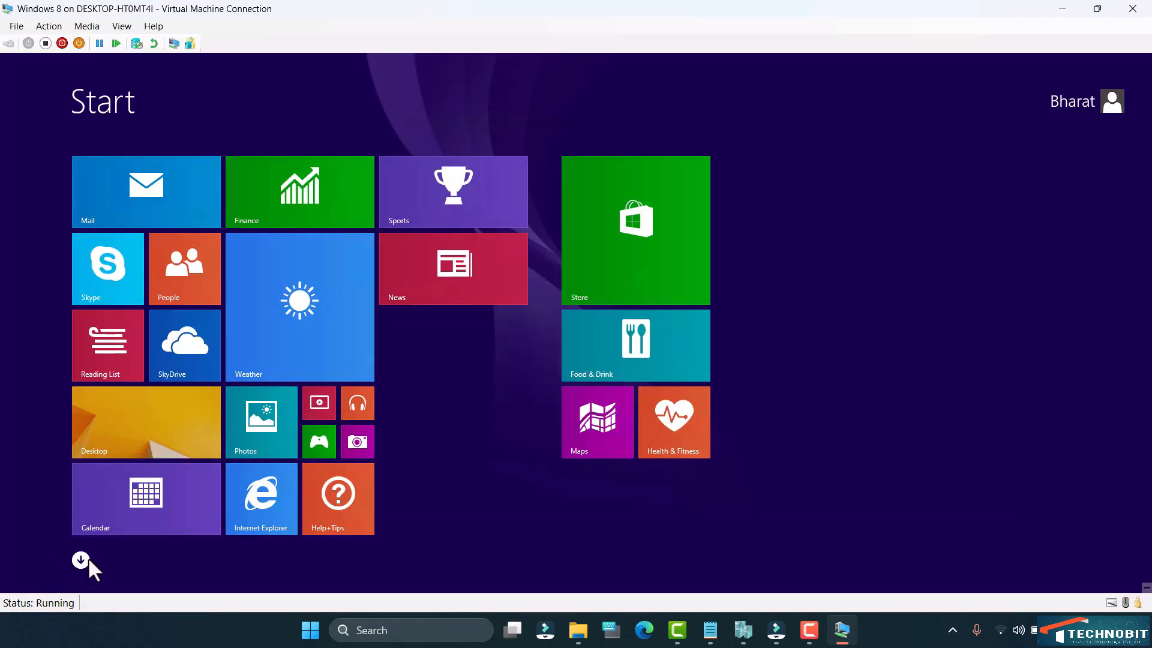
# Show the Computer, User's Files, Network, Recycle Bin and Control Panel icons on the Windows 8.1 desktop.
pyautogui.click(81, 561)
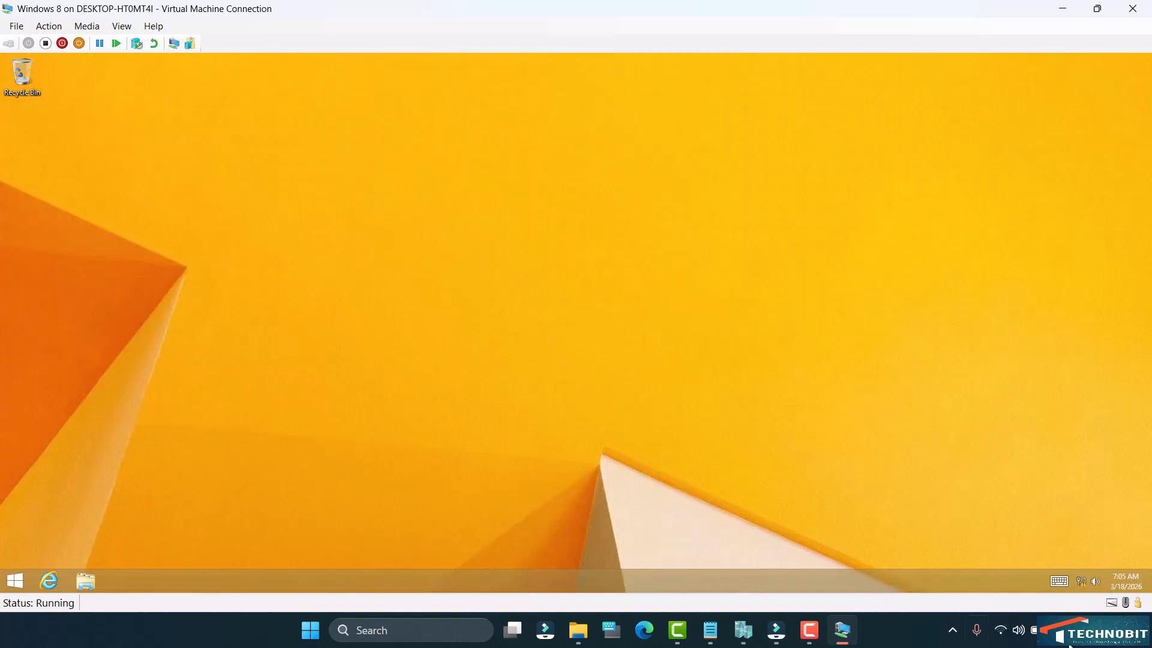
pyautogui.click(181, 160)
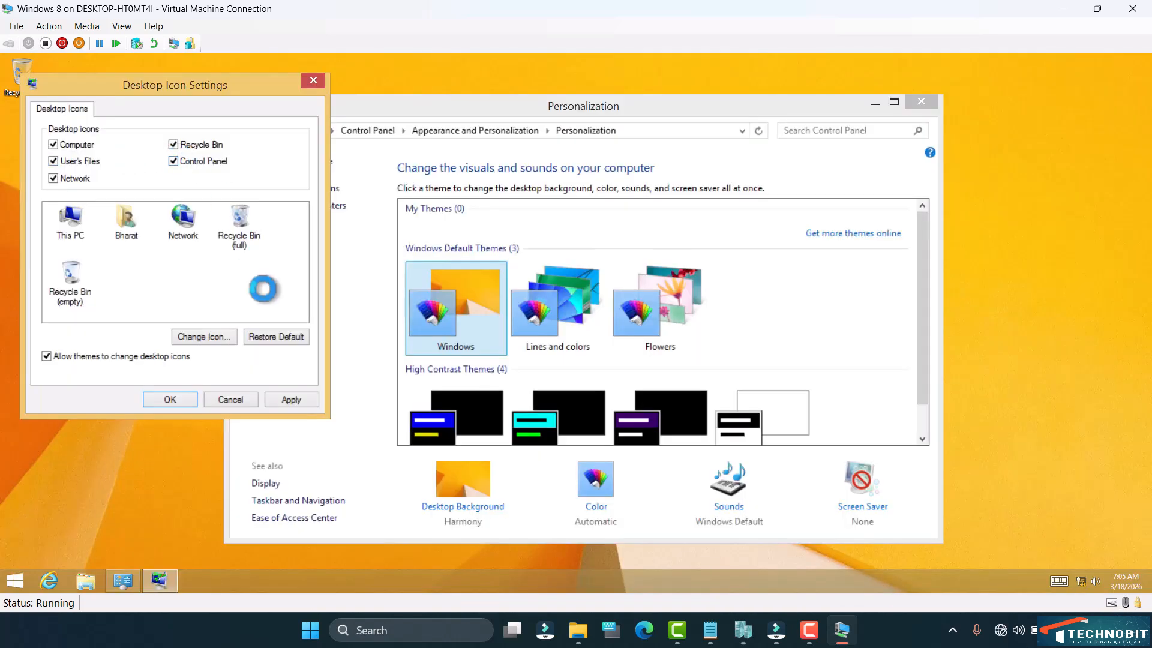
pyautogui.click(288, 397)
pyautogui.click(186, 400)
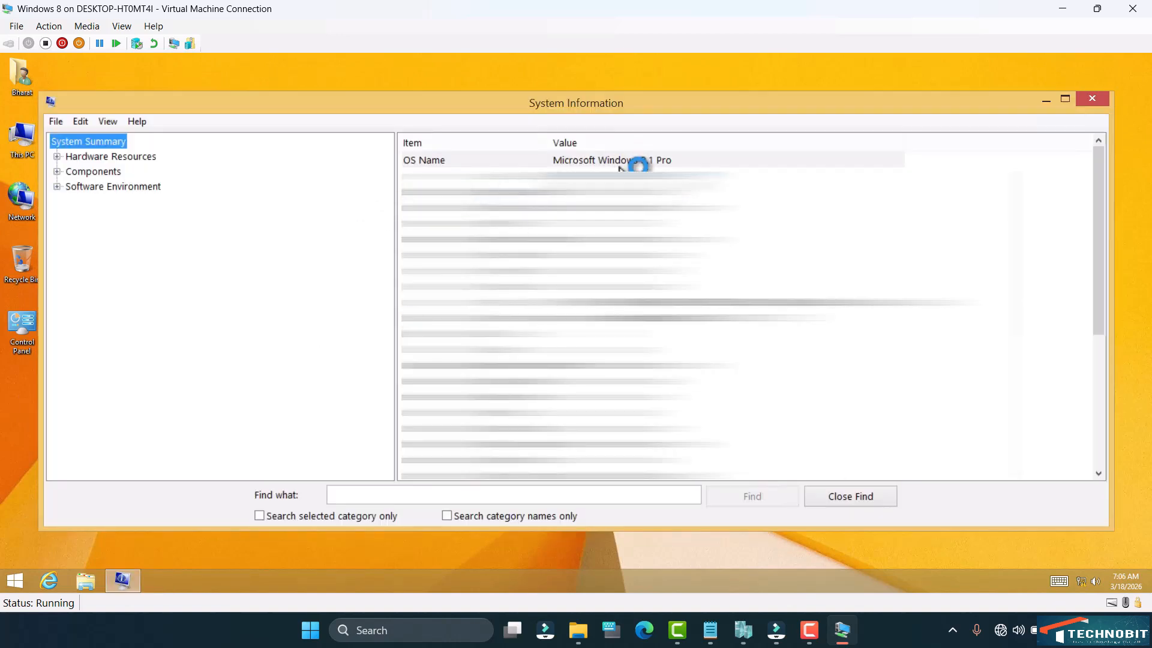
# Check the OS Name in the System Information summary and close the window.
pyautogui.click(641, 160)
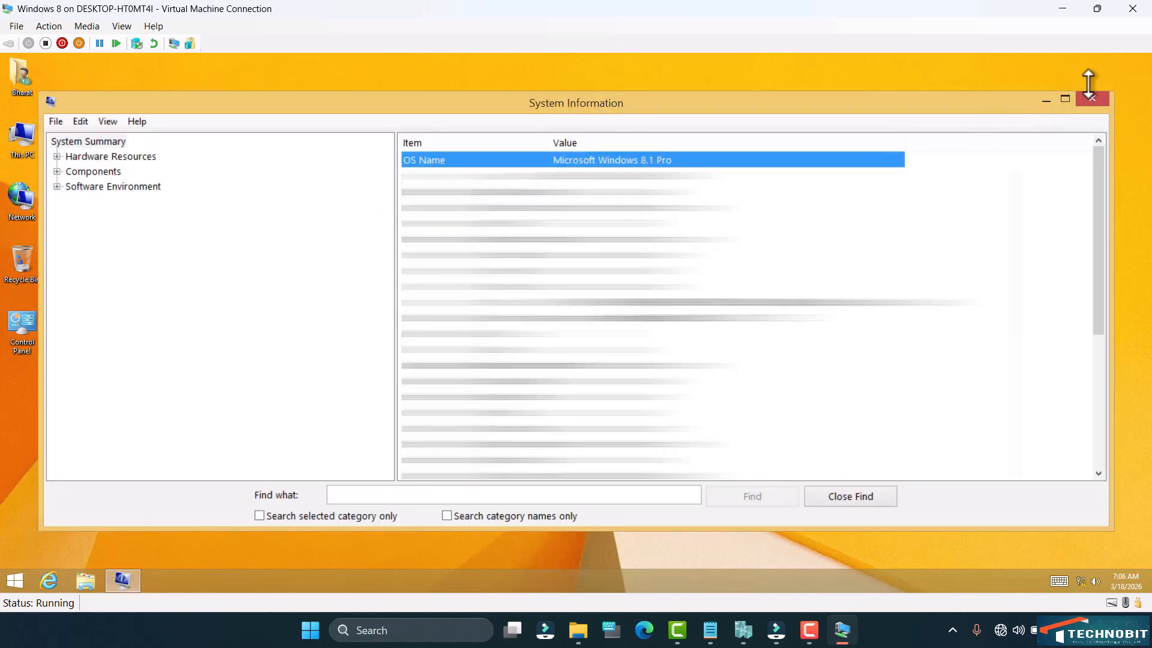
pyautogui.click(882, 495)
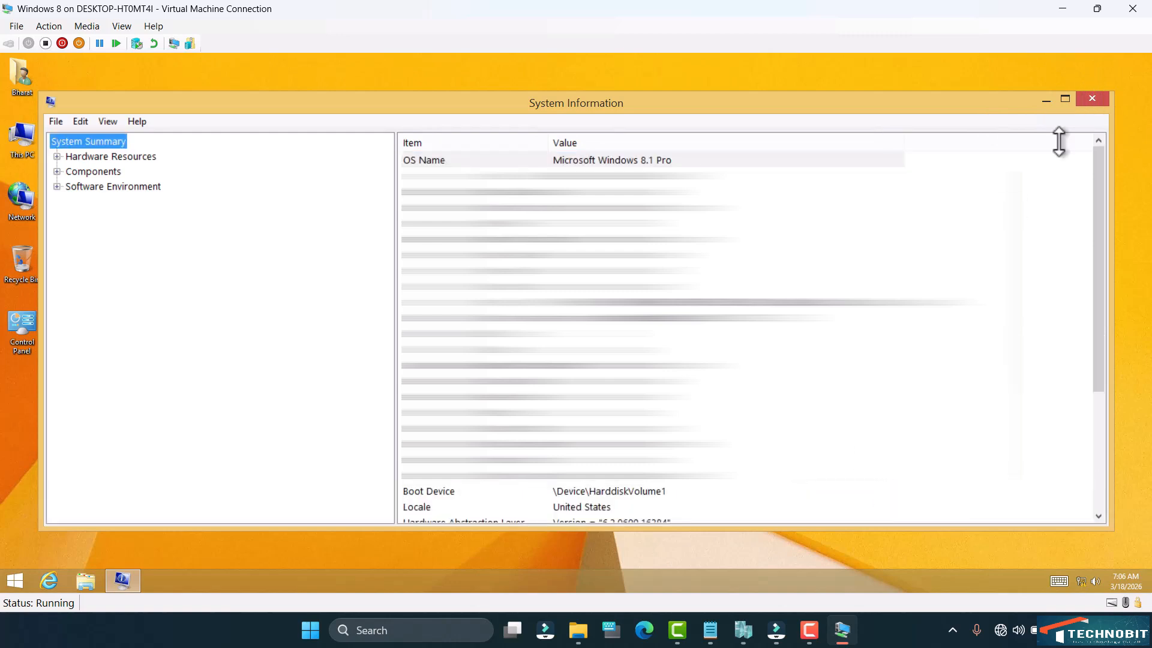
pyautogui.click(1091, 99)
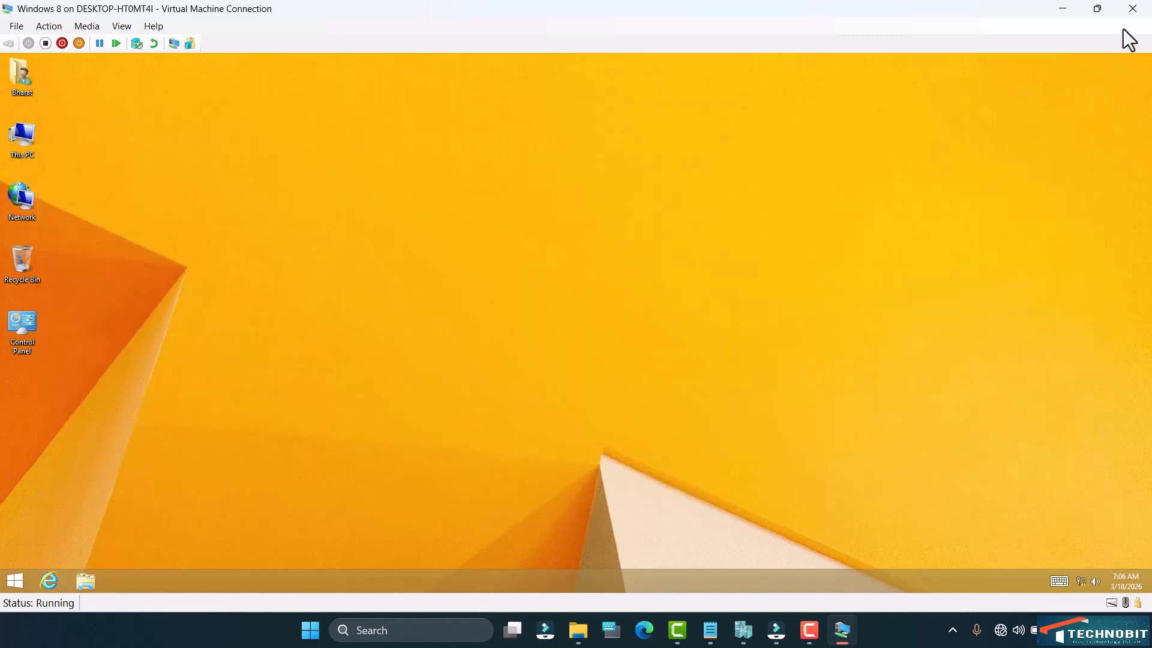
# Shut down the operating system in the Windows 8 virtual machine from its connection window.
pyautogui.click(45, 43)
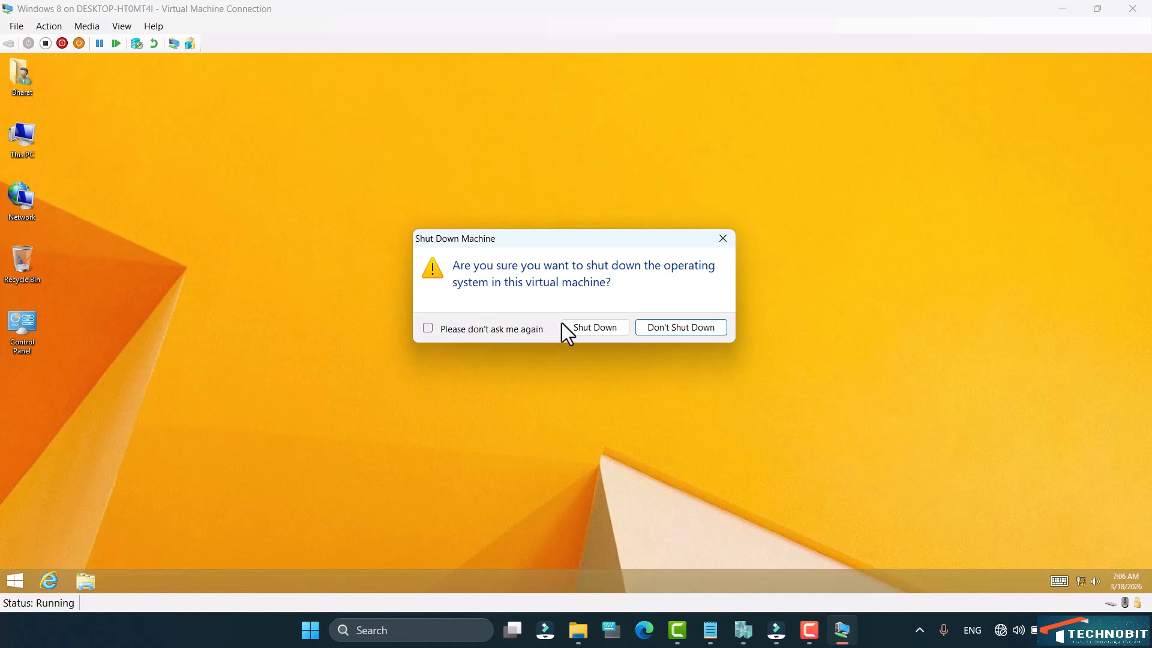
pyautogui.click(592, 325)
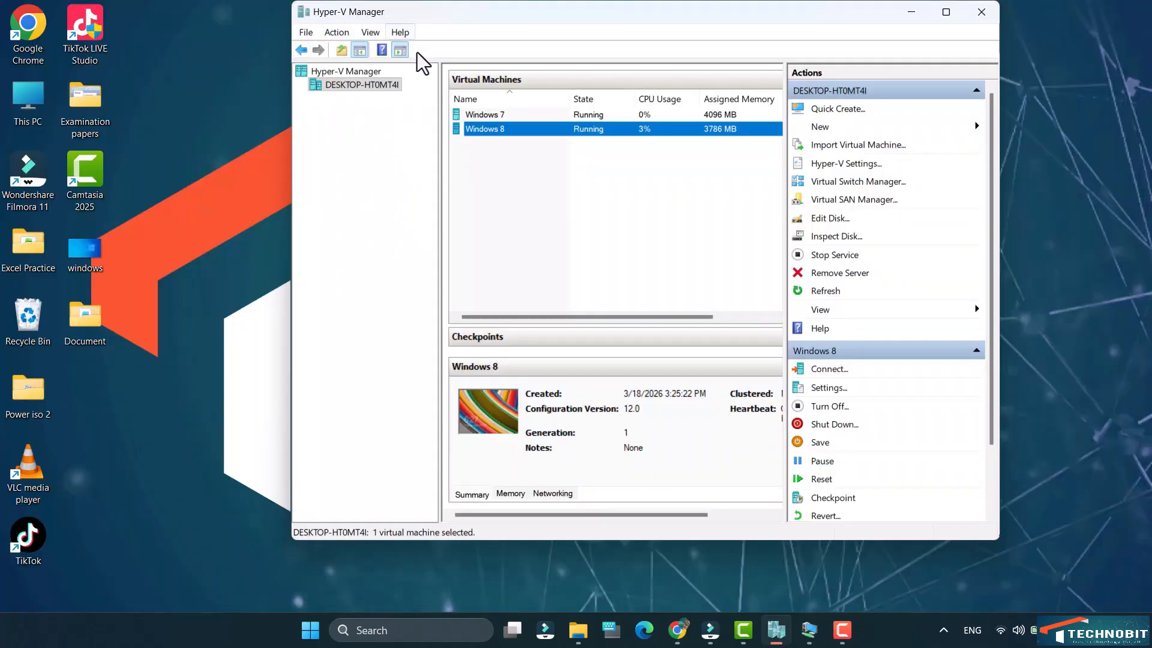
# Review the Windows 7 and Windows 8 entries in Hyper-V Manager and bring up each machine's connection window.
pyautogui.click(490, 115)
pyautogui.click(514, 155)
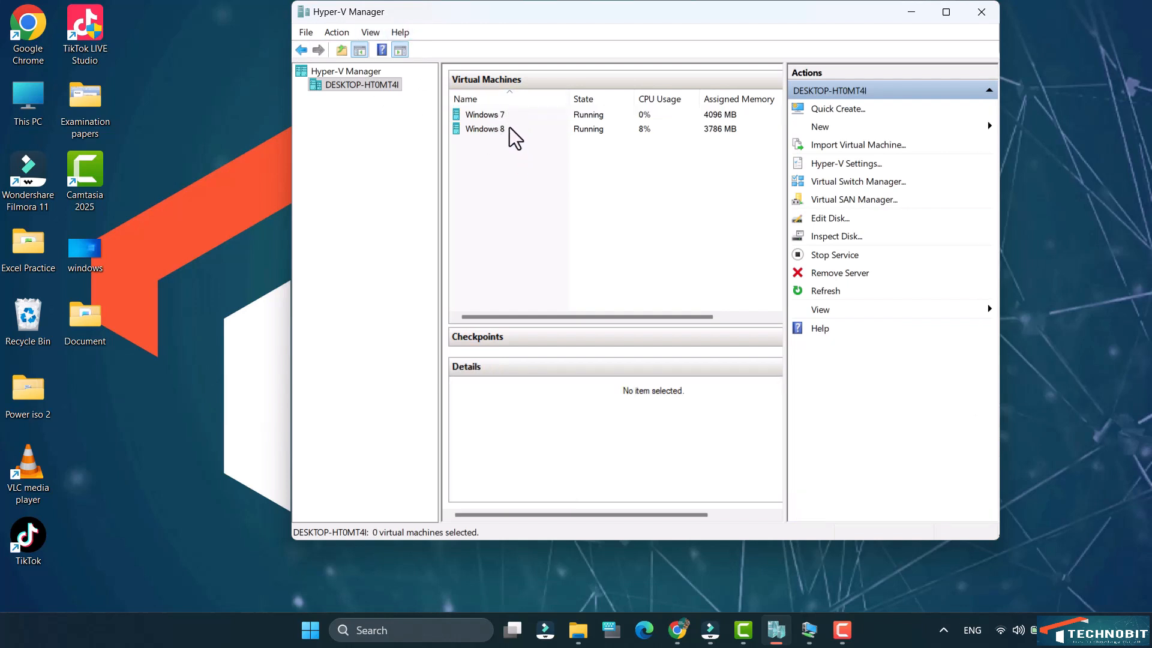
pyautogui.click(510, 127)
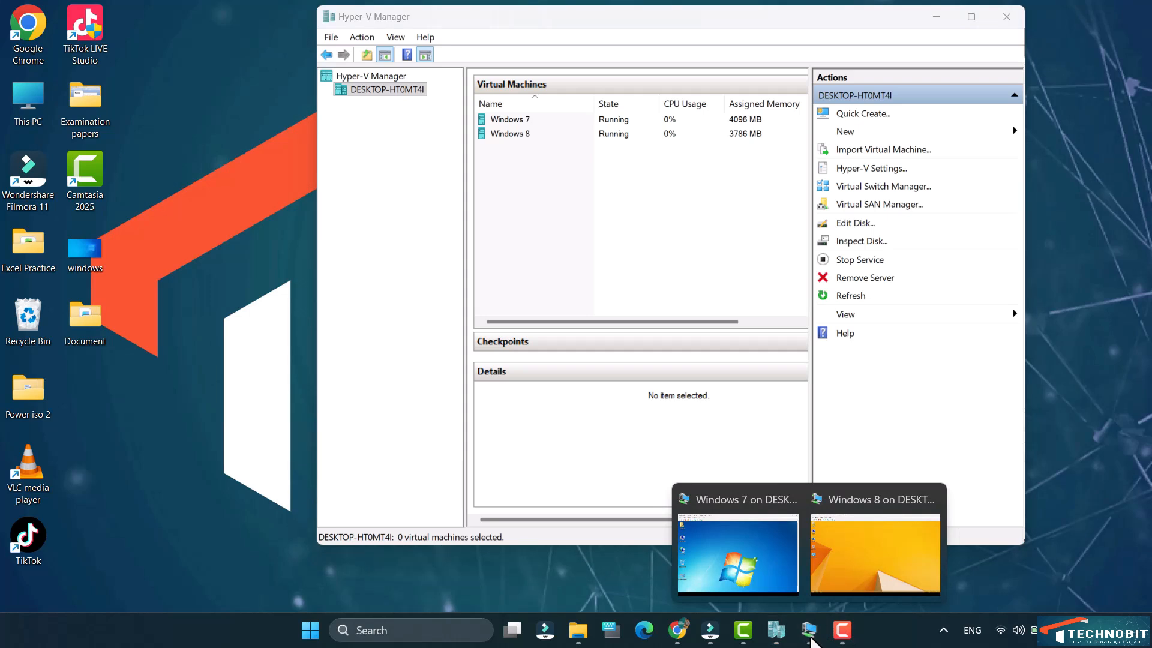
pyautogui.click(776, 585)
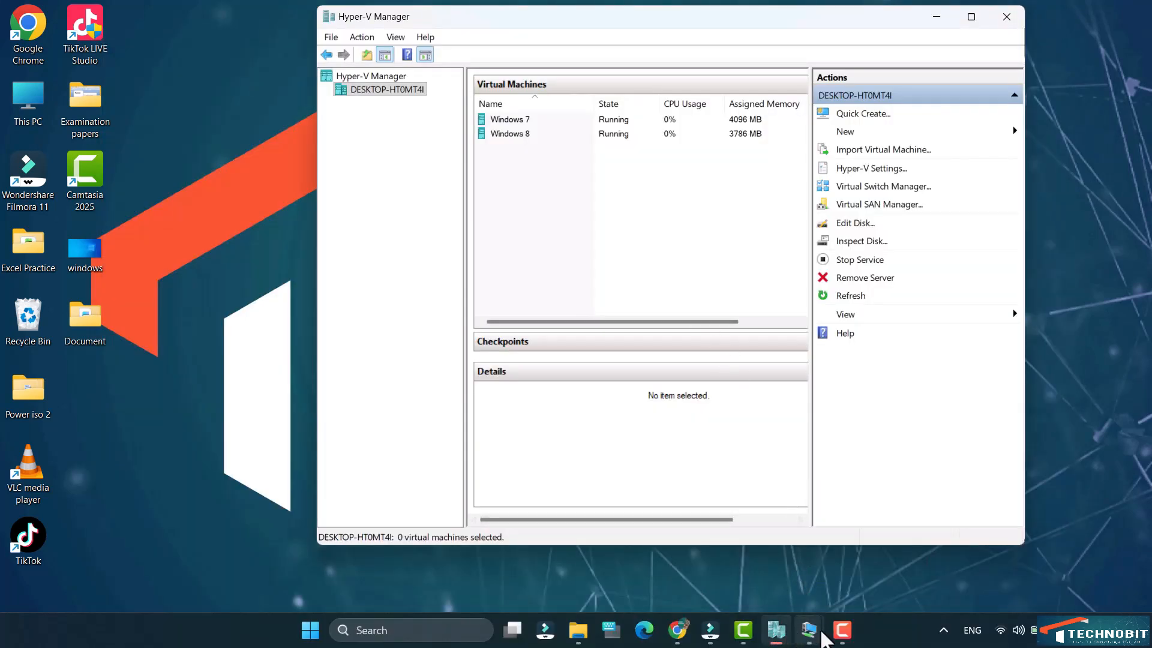
pyautogui.moveTo(822, 635)
pyautogui.click(740, 567)
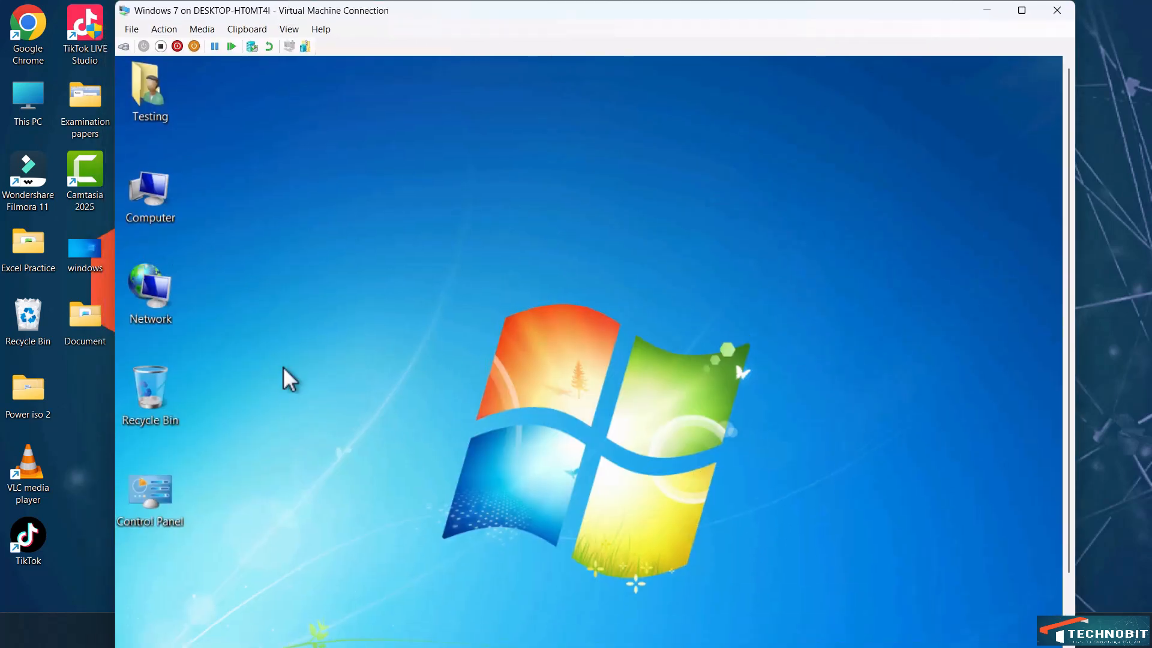
pyautogui.click(984, 14)
pyautogui.moveTo(810, 632)
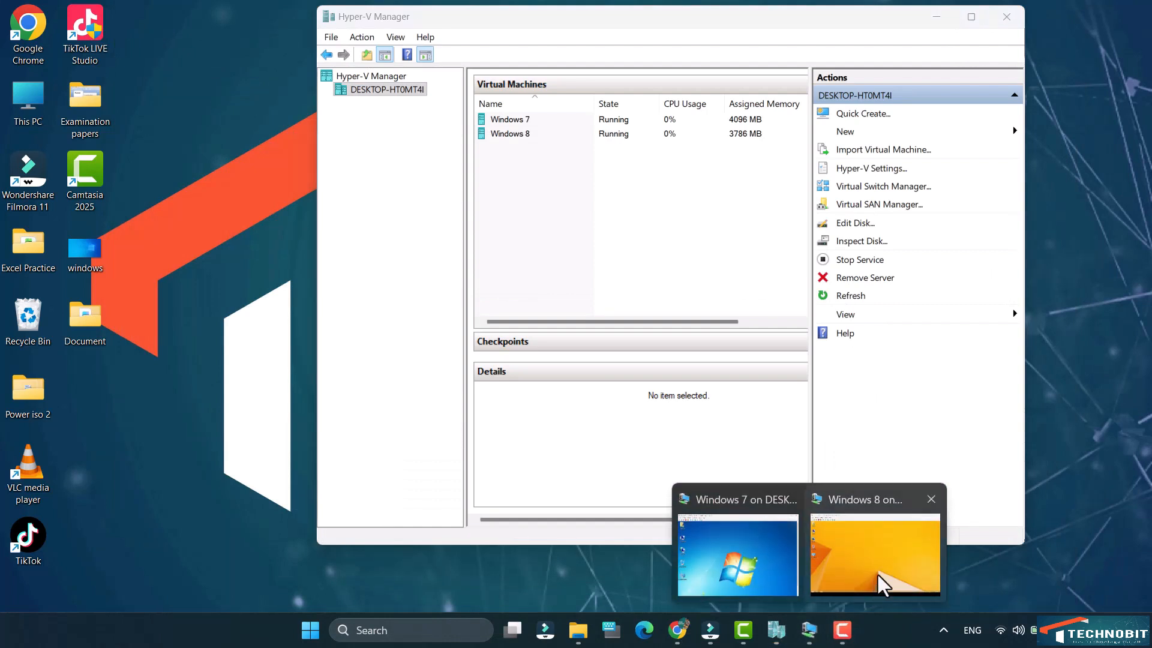
pyautogui.click(877, 575)
# Reposition the Windows 8 connection and Hyper-V Manager windows, and minimize both.
pyautogui.moveTo(537, 41); pyautogui.dragTo(724, 107)
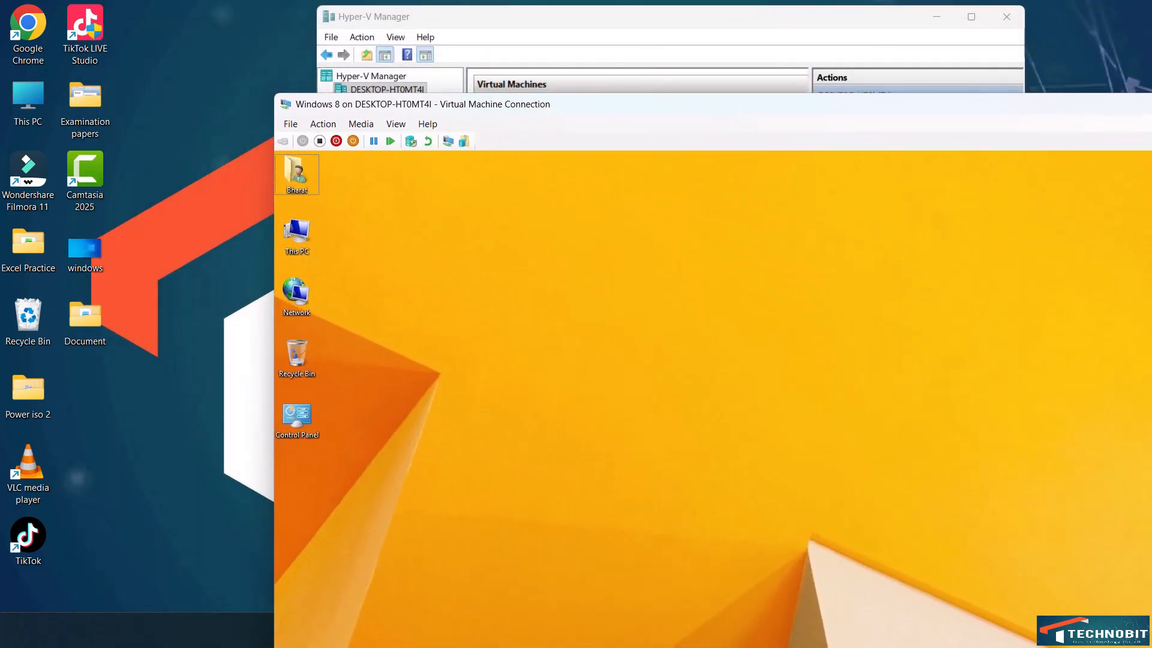
pyautogui.moveTo(795, 13); pyautogui.dragTo(507, 44)
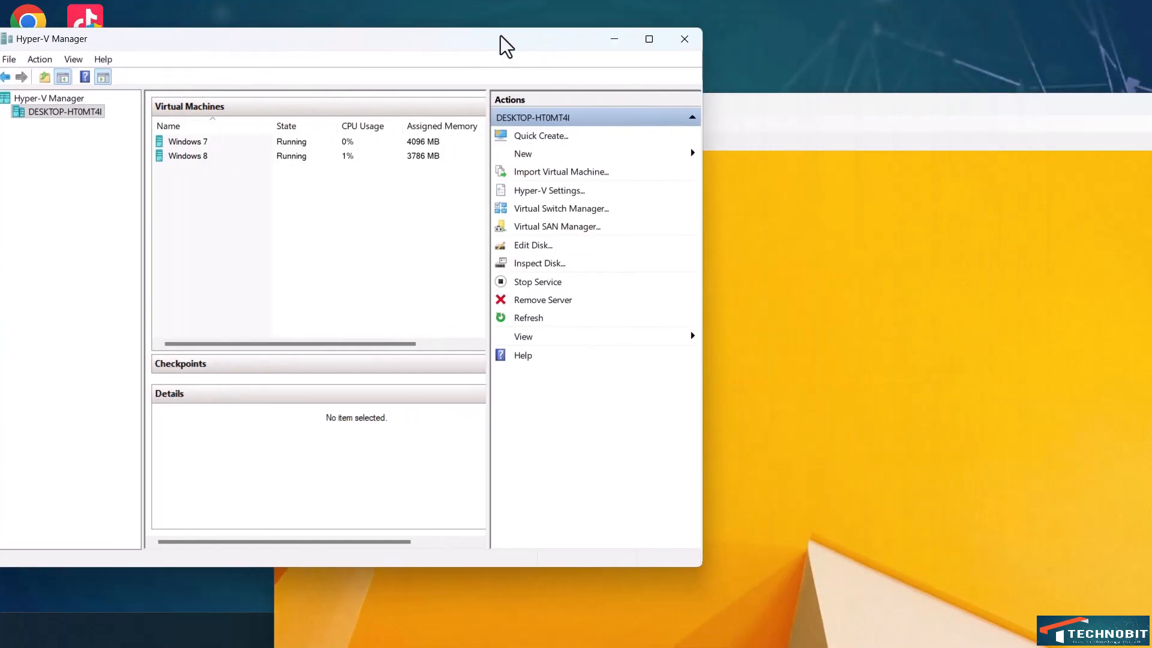
pyautogui.moveTo(929, 98); pyautogui.dragTo(736, 63)
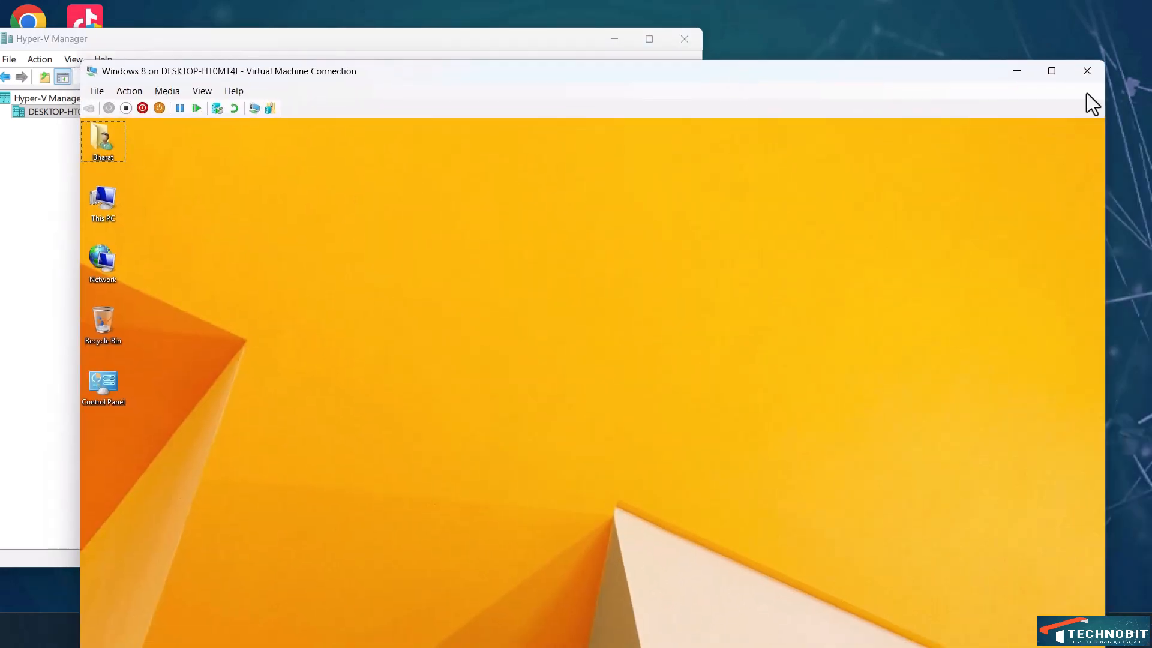
pyautogui.click(700, 45)
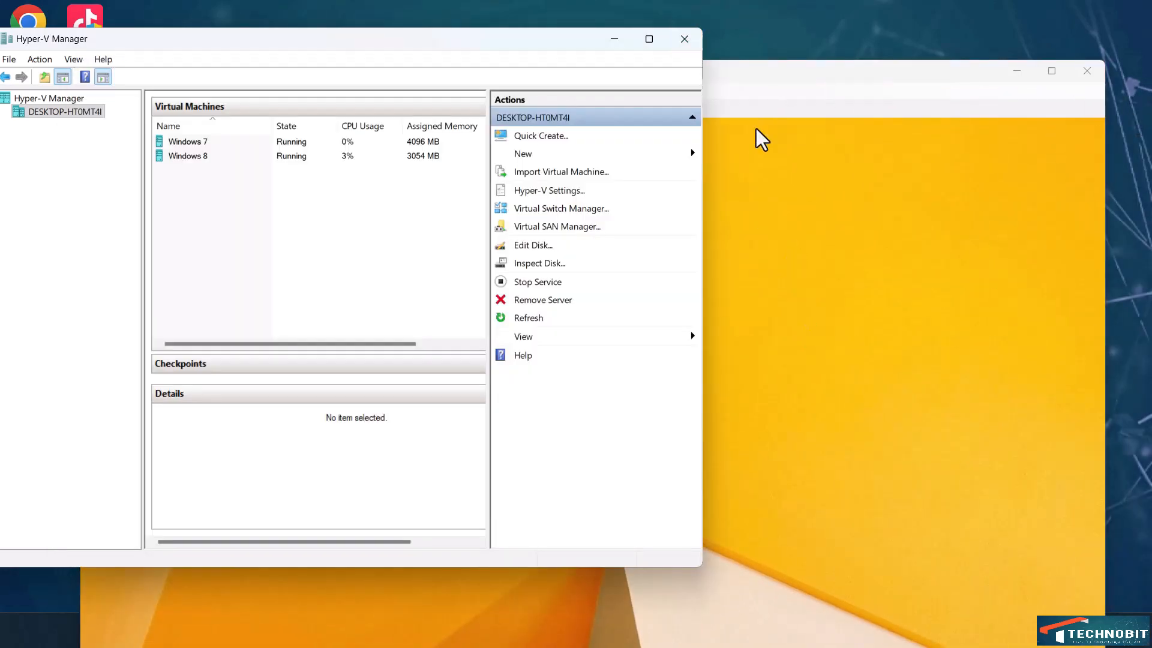
pyautogui.click(1017, 71)
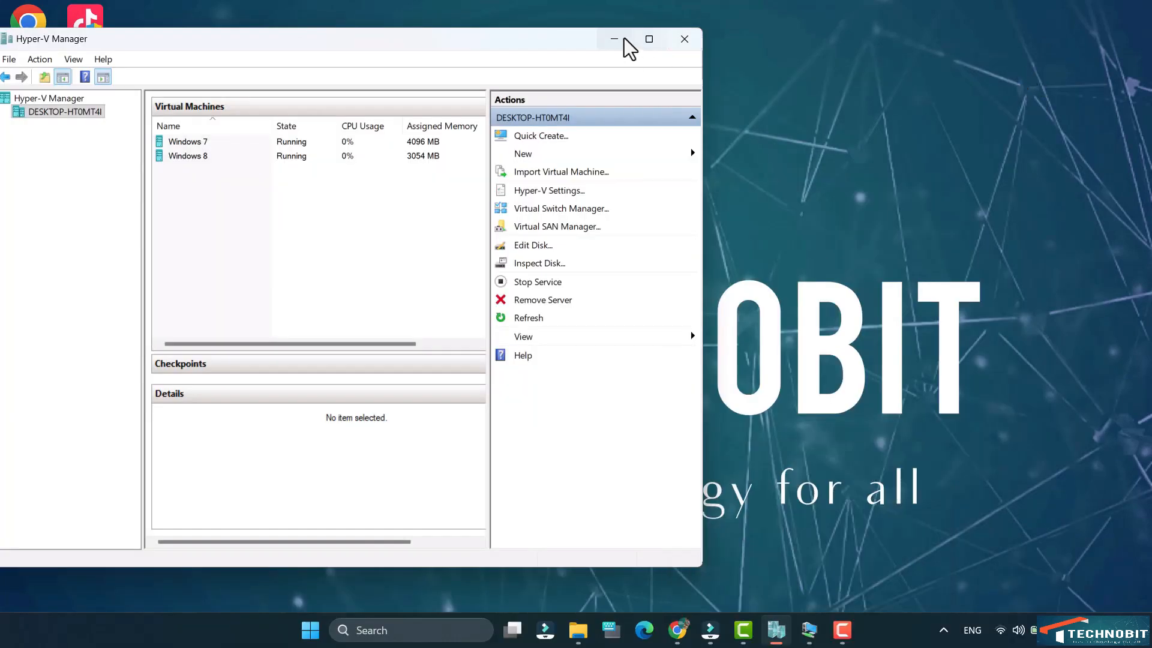
pyautogui.click(620, 39)
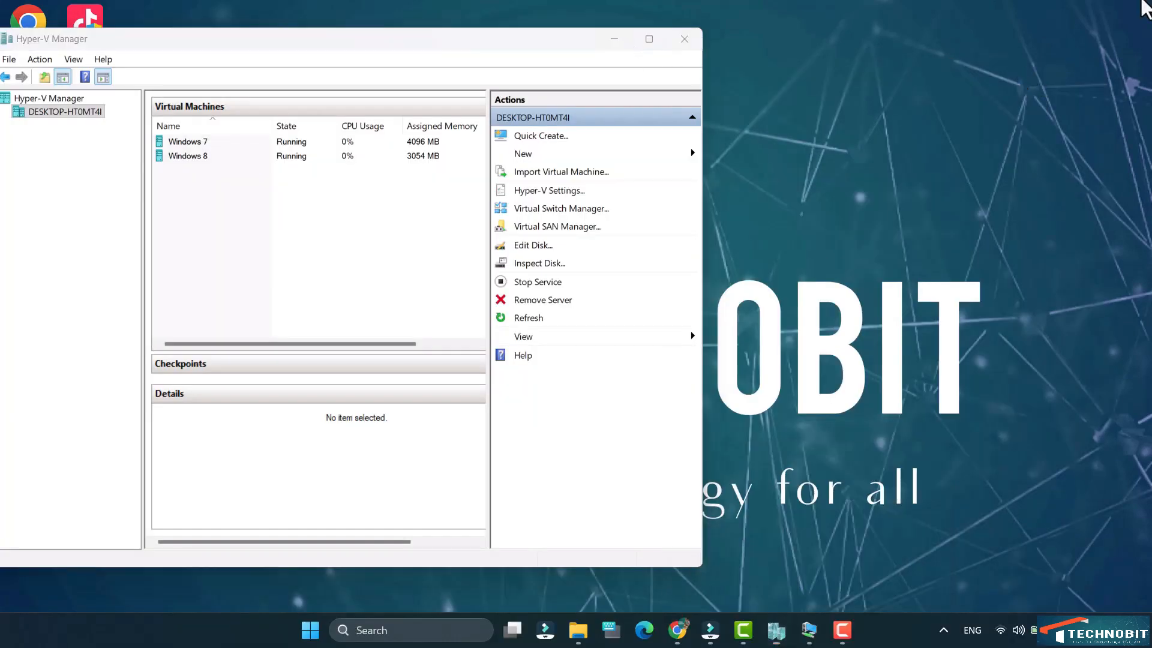